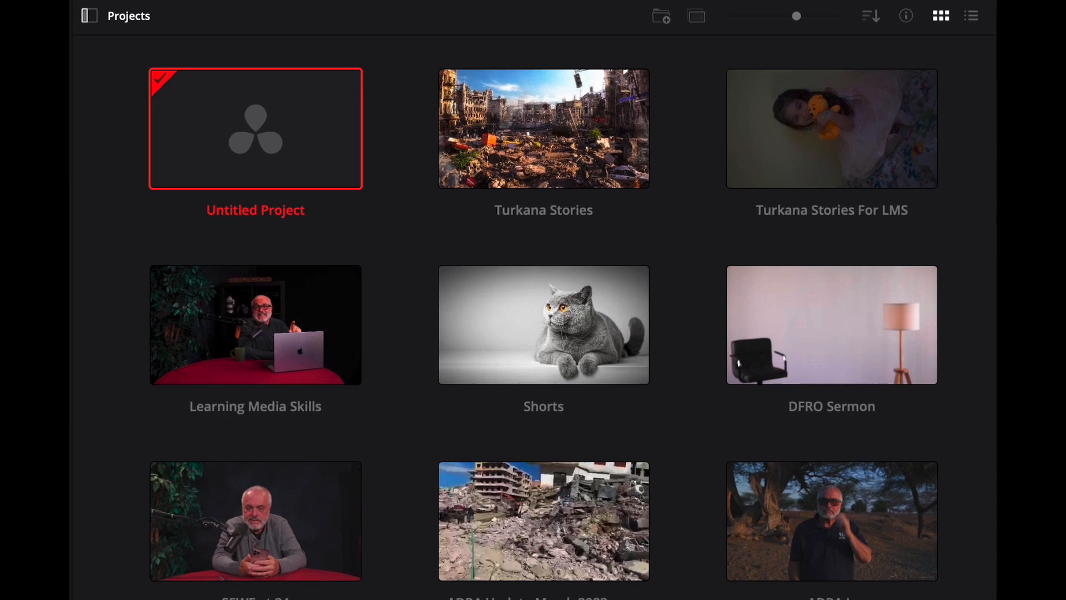
Browse the project library and open the Turkana Stories For LMS project
{"action": "scroll", "coordinate": [336, 386], "scroll_direction": "down", "scroll_amount": 3}
{"action": "scroll", "coordinate": [336, 386], "scroll_direction": "down", "scroll_amount": 12}
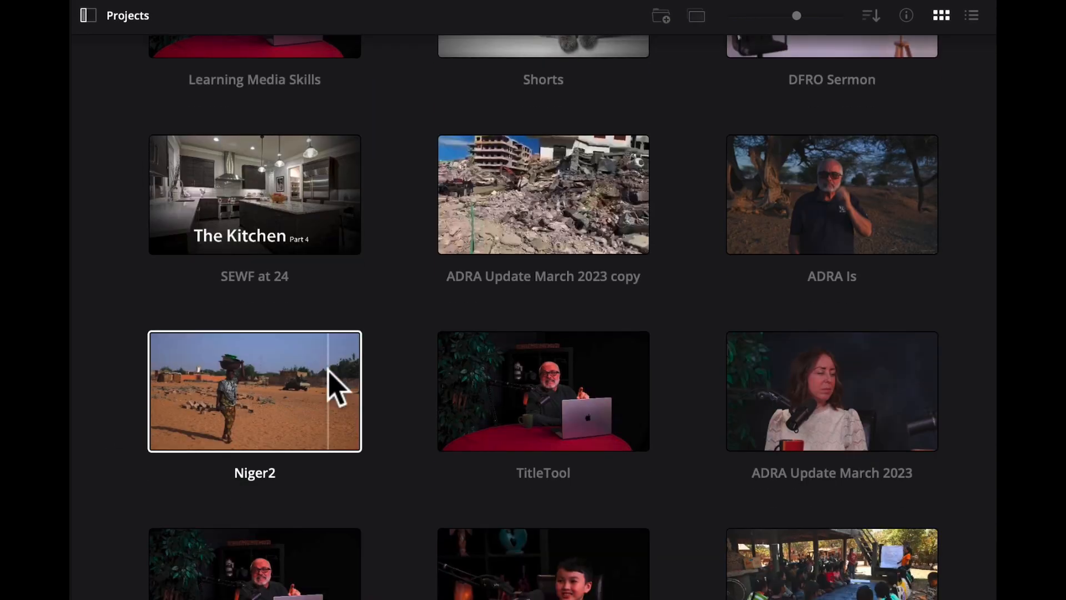
{"action": "scroll", "coordinate": [336, 386], "scroll_direction": "down", "scroll_amount": 3}
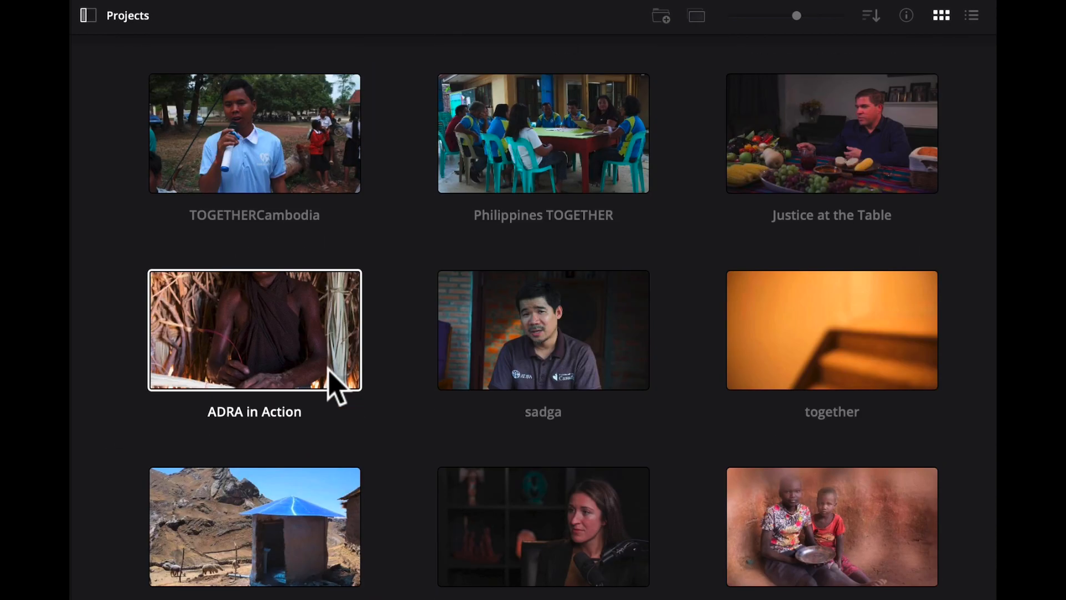
{"action": "scroll", "coordinate": [381, 374], "scroll_direction": "down", "scroll_amount": 9}
{"action": "scroll", "coordinate": [378, 359], "scroll_direction": "up", "scroll_amount": 20}
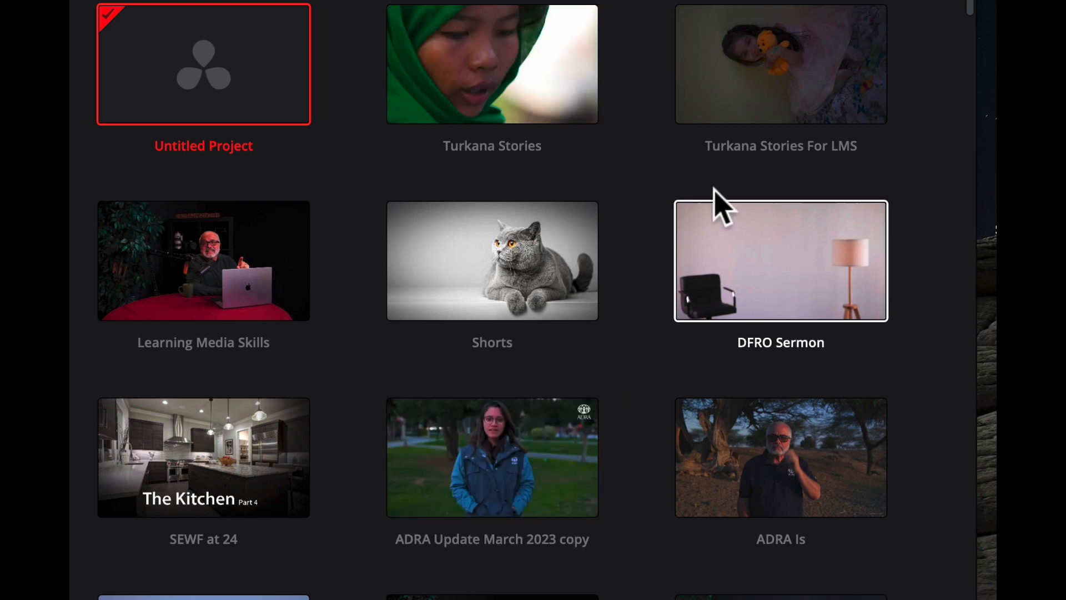
{"action": "left_click", "coordinate": [756, 82]}
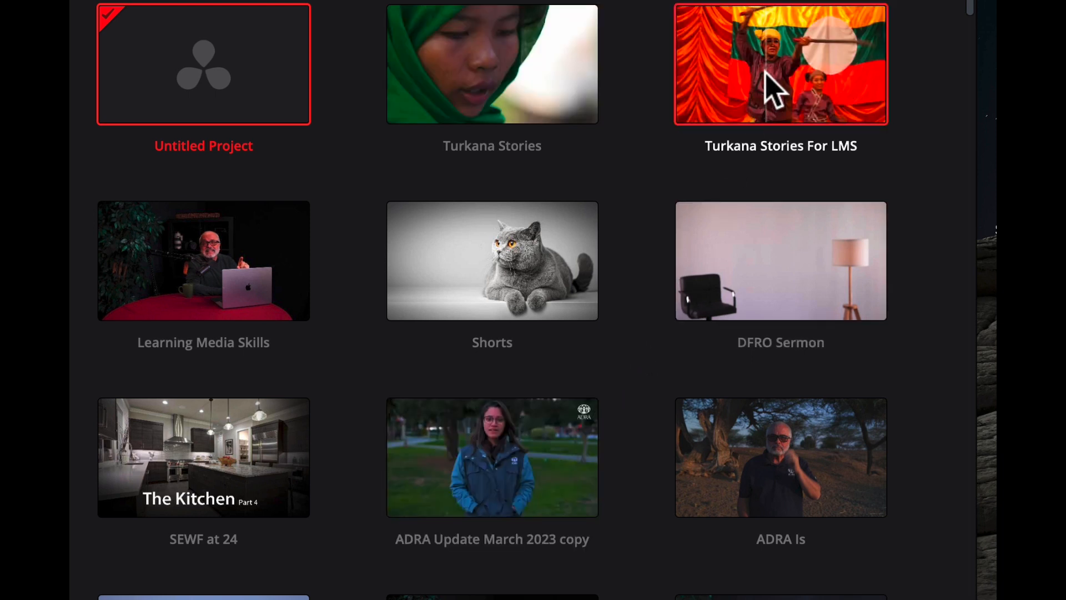
{"action": "double_click", "coordinate": [765, 71]}
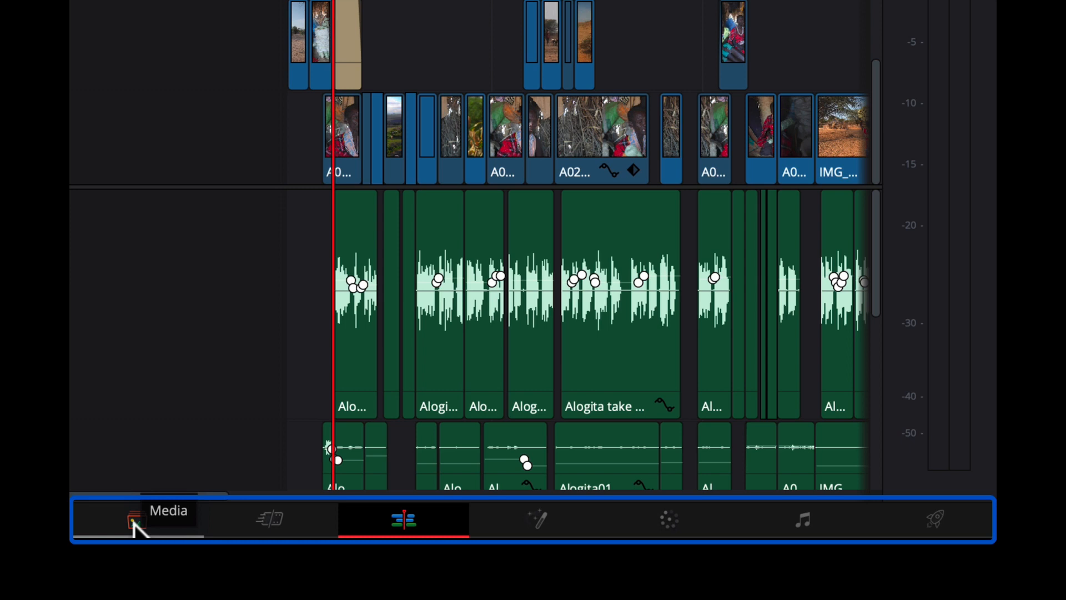
Switch to the Media page and collapse the ADRA 22-1 drive in the media storage list
{"action": "left_click", "coordinate": [133, 522]}
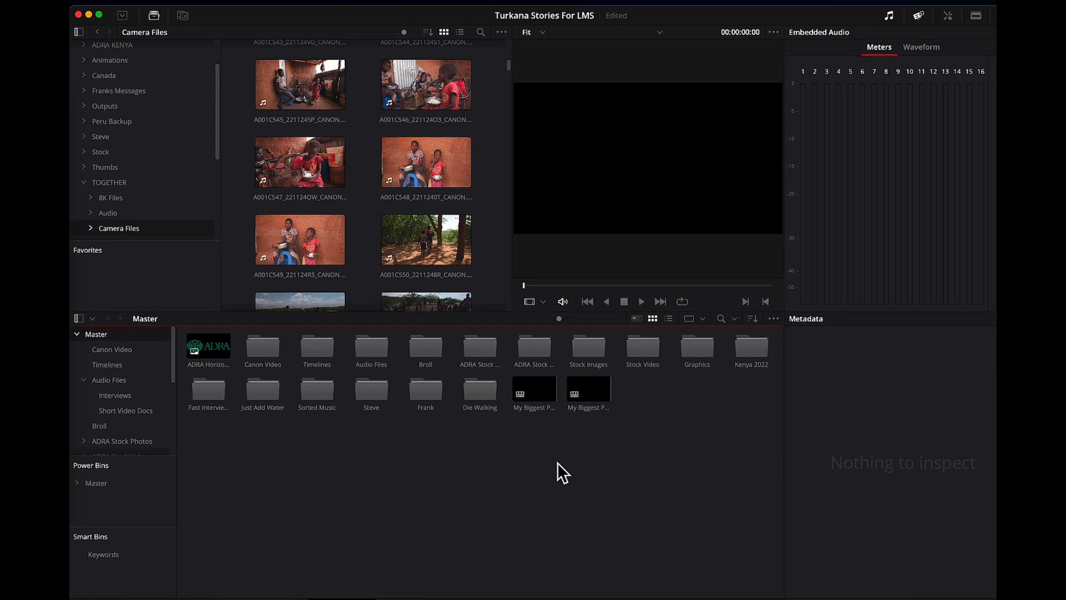
{"action": "scroll", "coordinate": [211, 105], "scroll_direction": "up", "scroll_amount": 3}
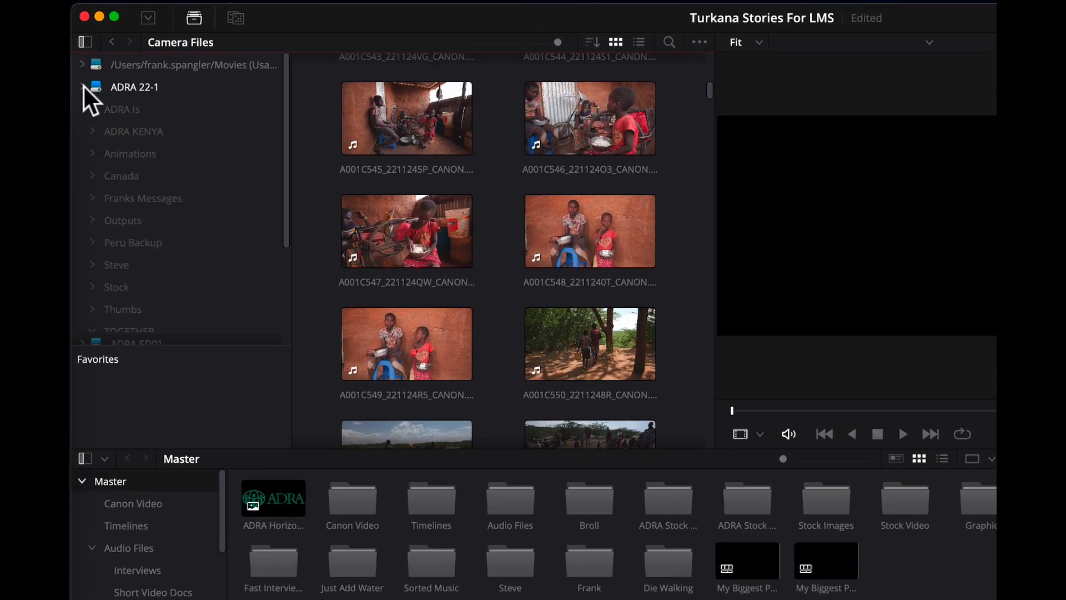
{"action": "left_click", "coordinate": [78, 71]}
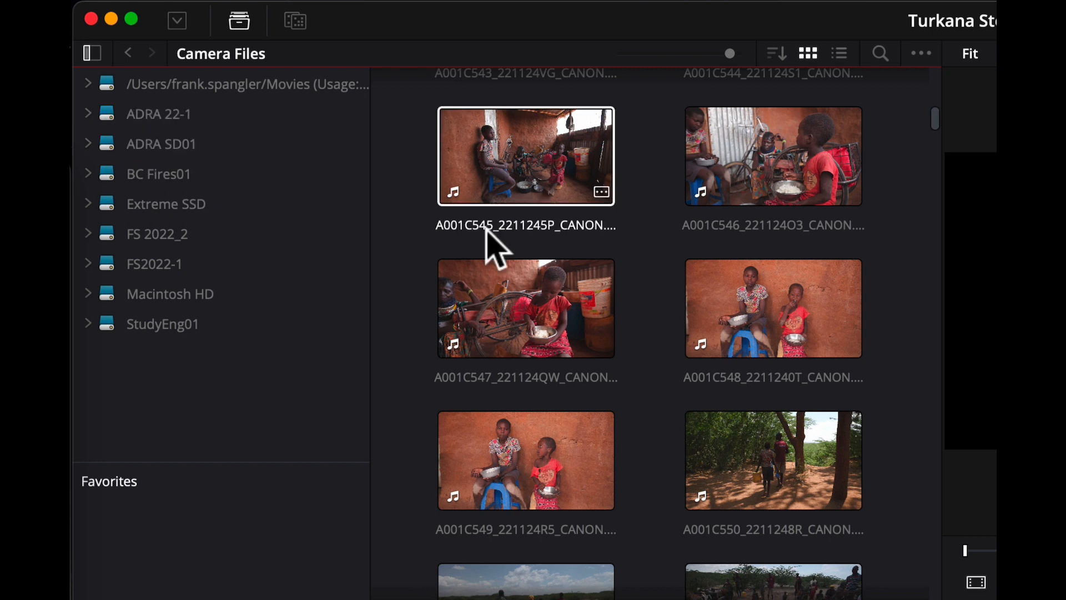
Preview the camera clip A001C549_221124R5_CANON.MXF by scrubbing through it, and add it to the Canon Video bin
{"action": "scroll", "coordinate": [489, 245], "scroll_direction": "down", "scroll_amount": 3}
{"action": "left_click", "coordinate": [518, 321]}
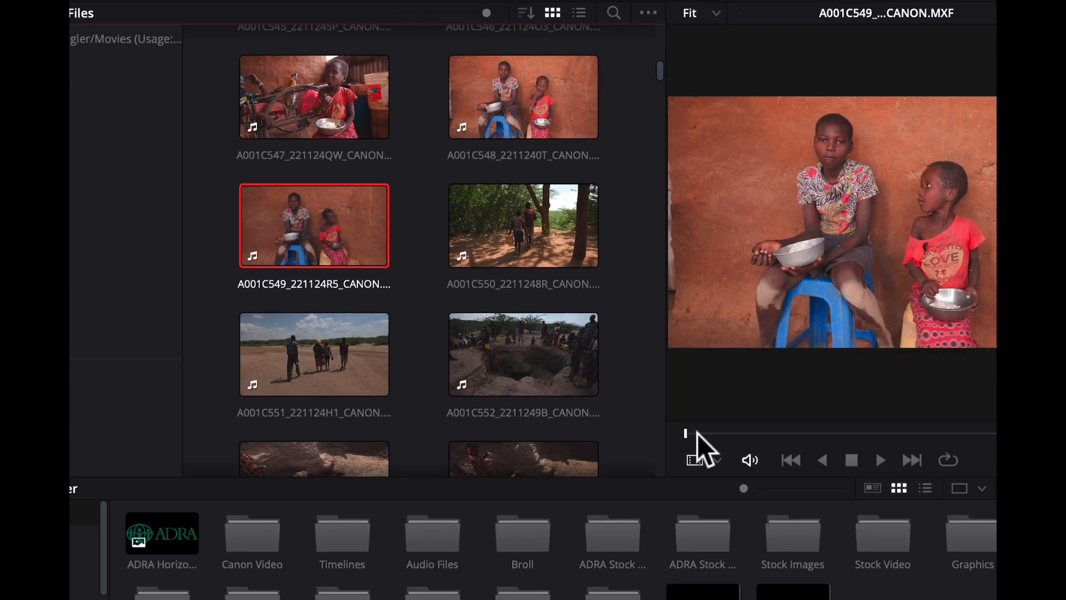
{"action": "left_click_drag", "start_coordinate": [977, 550], "coordinate": [1056, 558]}
{"action": "left_click_drag", "start_coordinate": [586, 368], "coordinate": [700, 372]}
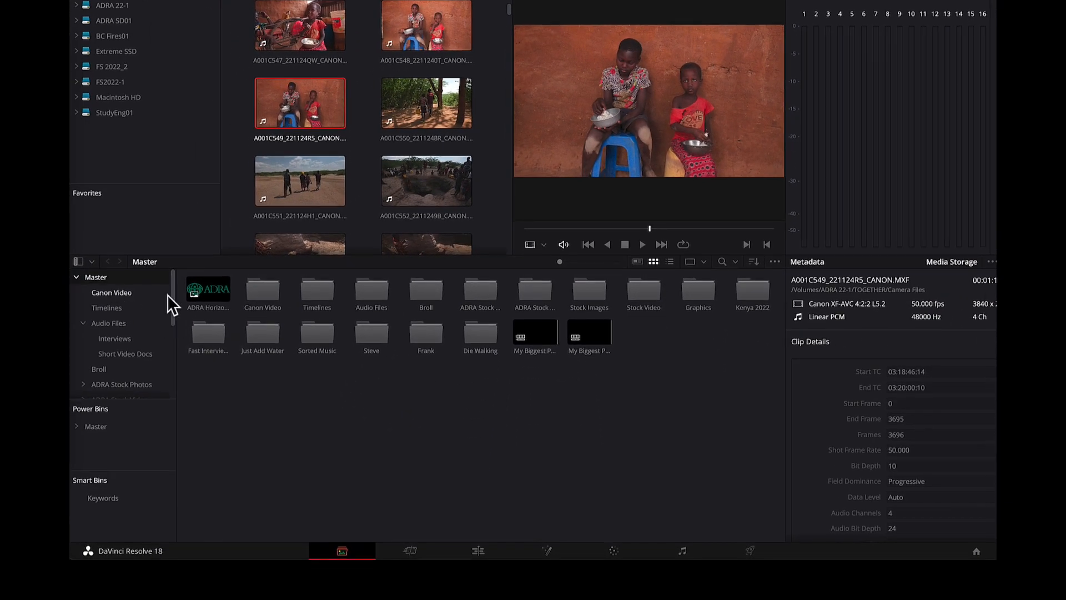
{"action": "mouse_move", "coordinate": [170, 297]}
{"action": "left_mouse_down"}
{"action": "mouse_move", "coordinate": [172, 321]}
{"action": "mouse_move", "coordinate": [174, 284]}
{"action": "left_mouse_up"}
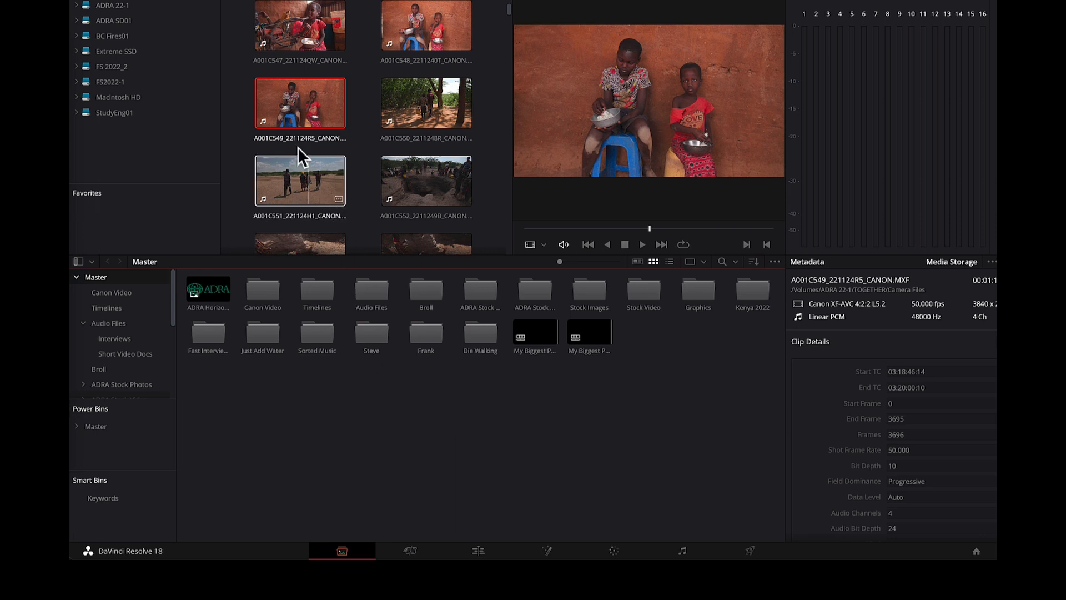
{"action": "left_click_drag", "start_coordinate": [310, 112], "coordinate": [258, 287]}
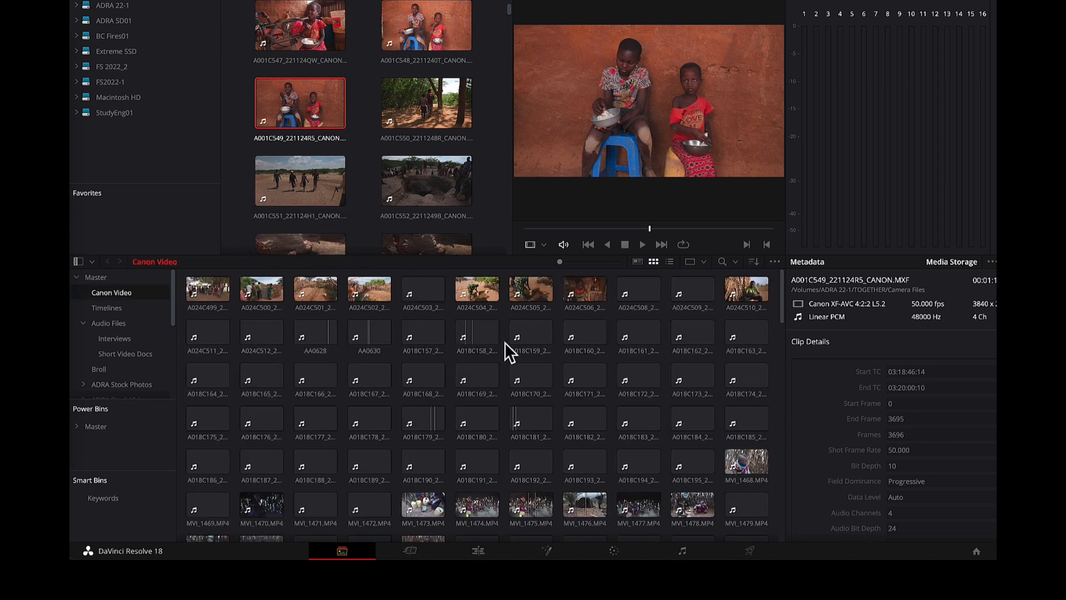
Scrub the timeline to about 01:02:22 on the Cut page, and on the Edit page scrub to 01:02:51:17
{"action": "left_click", "coordinate": [410, 550]}
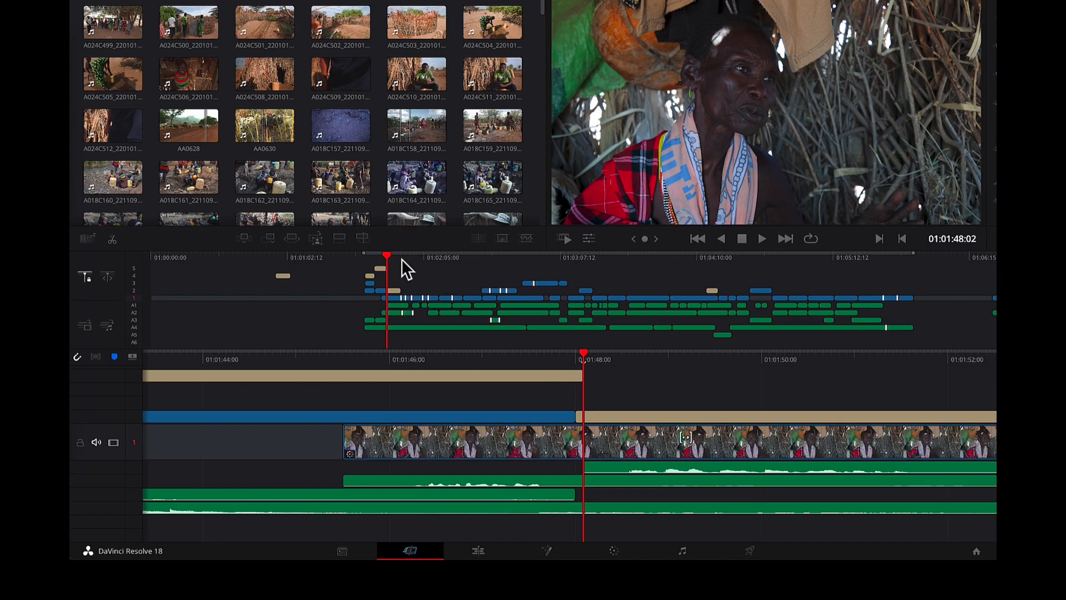
{"action": "left_click_drag", "start_coordinate": [388, 257], "coordinate": [463, 256]}
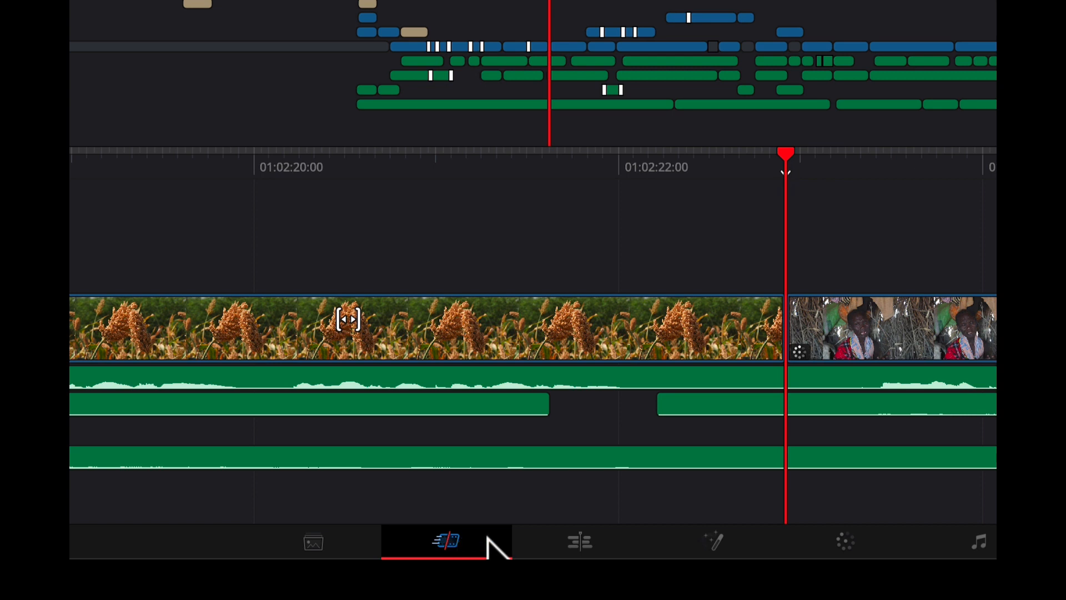
{"action": "left_click", "coordinate": [578, 542]}
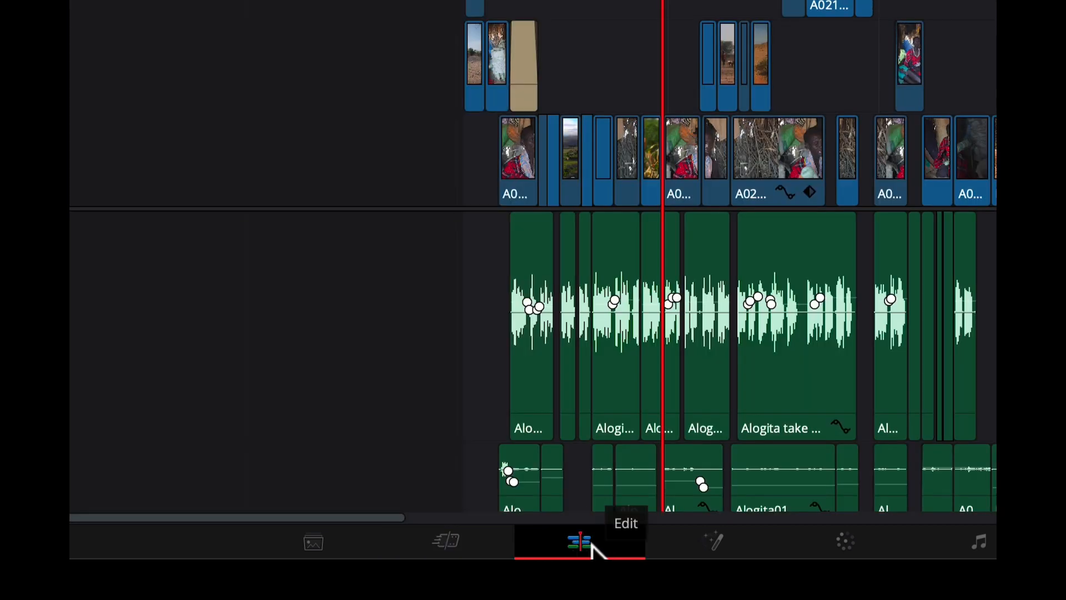
{"action": "left_click_drag", "start_coordinate": [274, 305], "coordinate": [403, 309]}
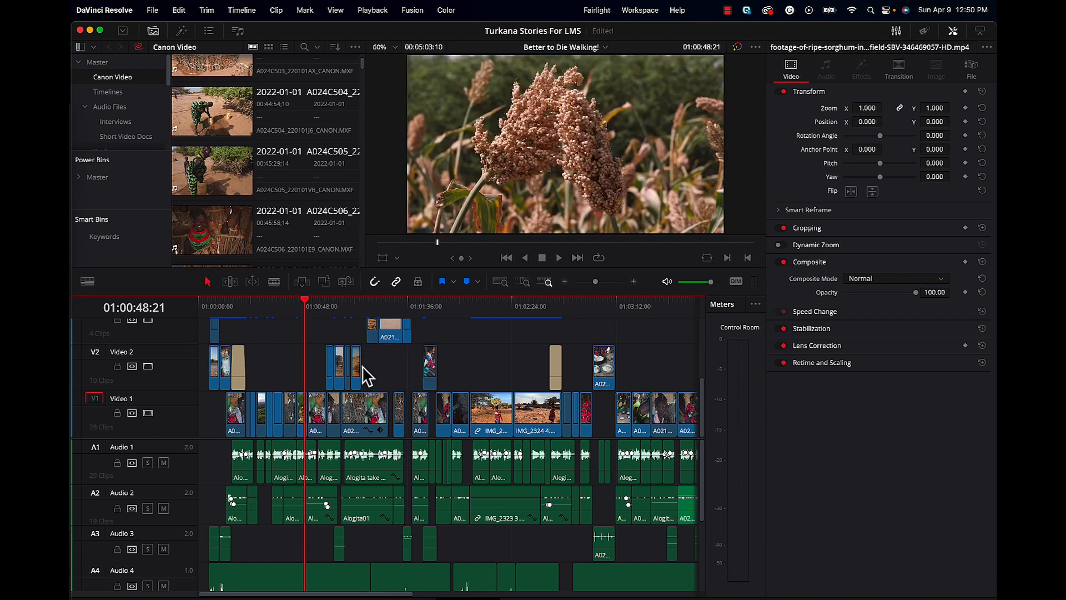
{"action": "left_click", "coordinate": [332, 328]}
{"action": "left_click_drag", "start_coordinate": [303, 298], "coordinate": [568, 334]}
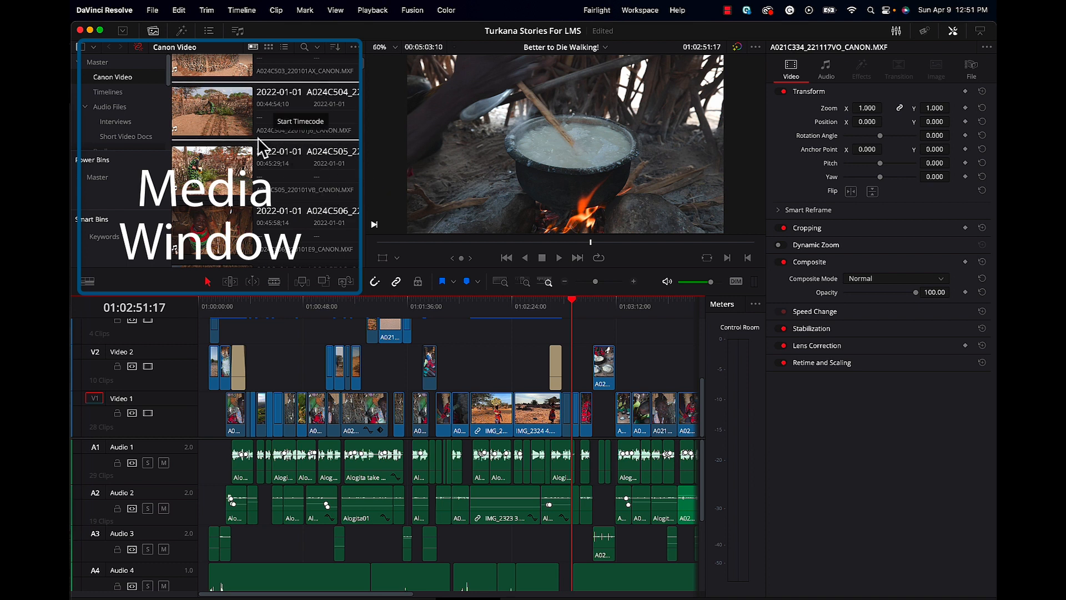
Toggle the bin list and show the Canon Video clips as small thumbnails
{"action": "left_click", "coordinate": [80, 47]}
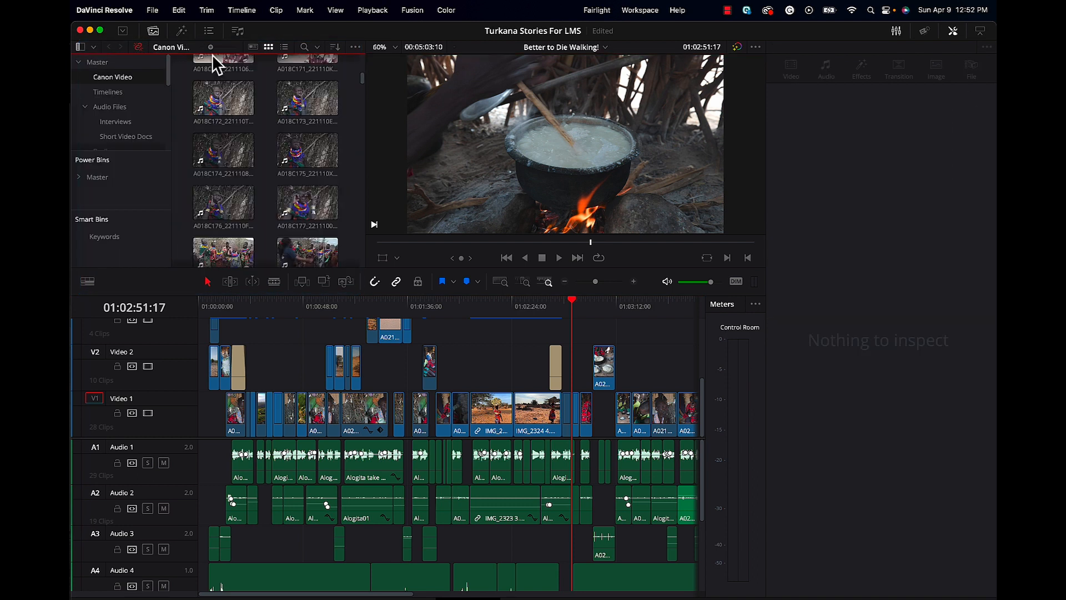
{"action": "scroll", "coordinate": [214, 54], "scroll_direction": "up", "scroll_amount": 2}
{"action": "left_click_drag", "start_coordinate": [214, 55], "coordinate": [204, 56]}
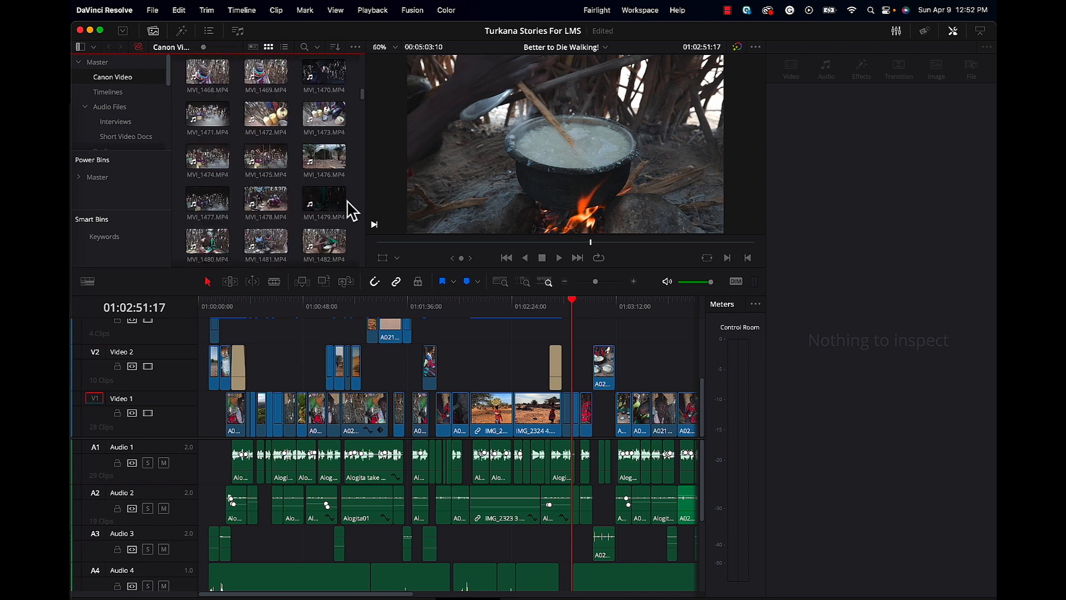
Preview the clips MVI_1481.MP4 and MVI_1482.MP4 from the Canon Video bin, and play the latter in the viewer
{"action": "left_click", "coordinate": [272, 241]}
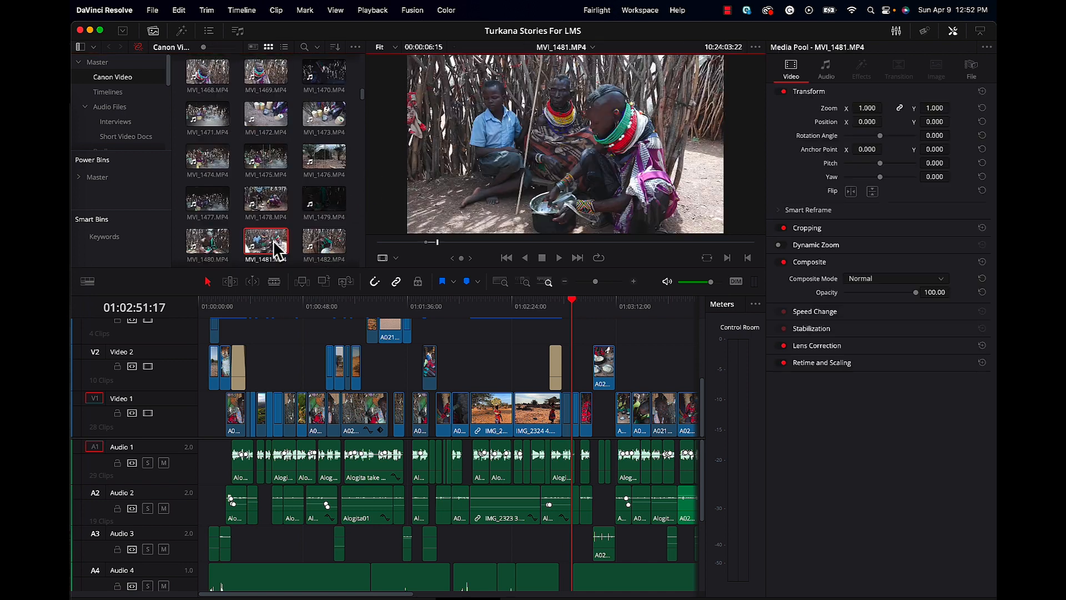
{"action": "left_click", "coordinate": [321, 244]}
{"action": "left_click_drag", "start_coordinate": [322, 243], "coordinate": [535, 172]}
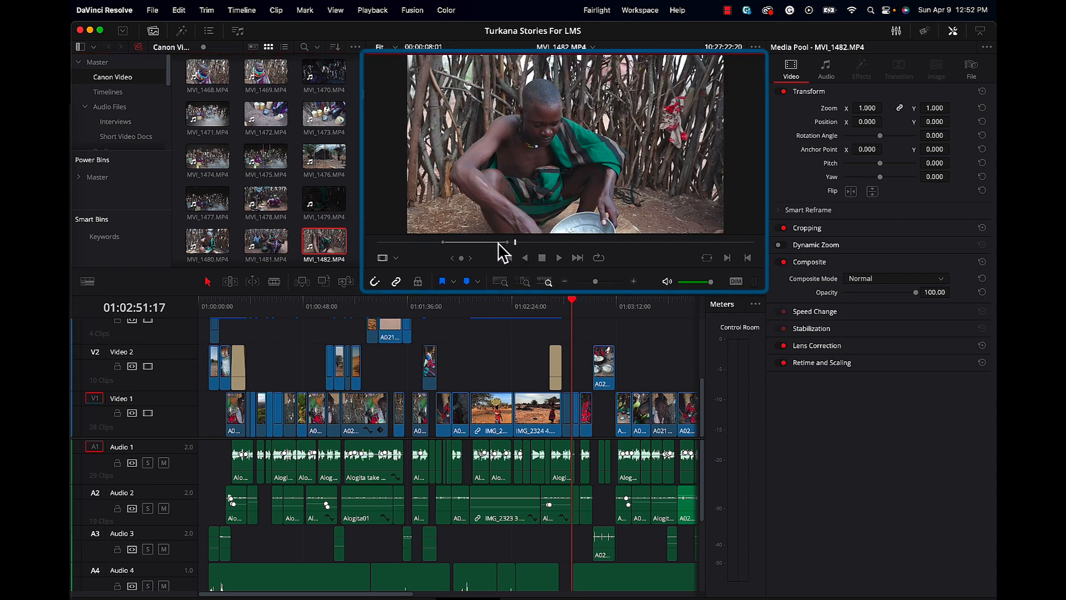
{"action": "key", "text": "space"}
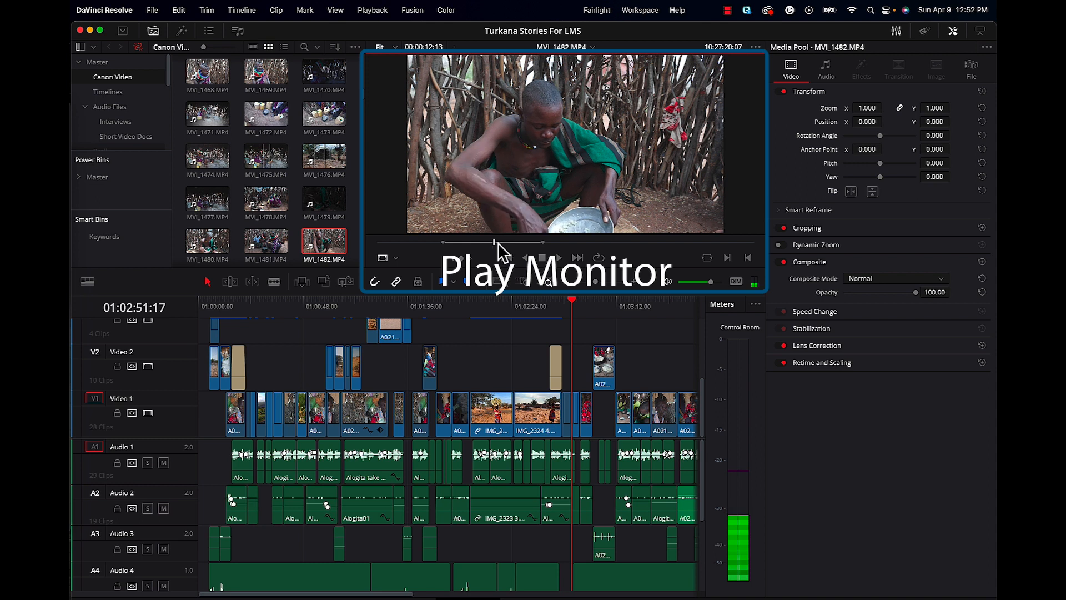
Mark MVI_1482.MP4 from 10:27:22:08 to 10:27:32:08 and place that range after the last clip on Video 1
{"action": "left_click_drag", "start_coordinate": [551, 247], "coordinate": [507, 256]}
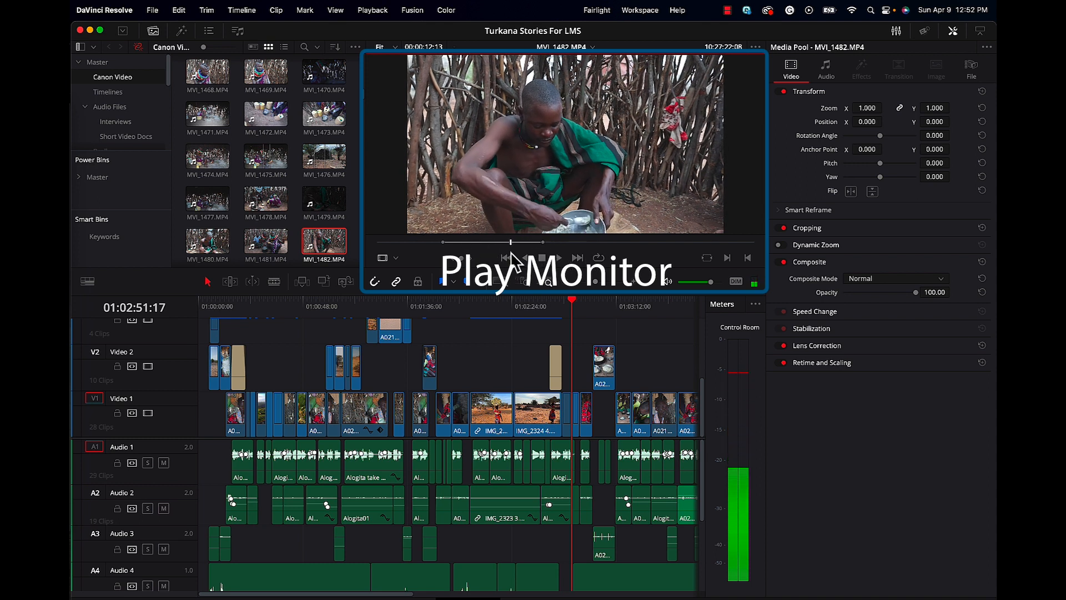
{"action": "key", "text": "i"}
{"action": "left_click_drag", "start_coordinate": [578, 242], "coordinate": [590, 241]}
{"action": "key", "text": "o"}
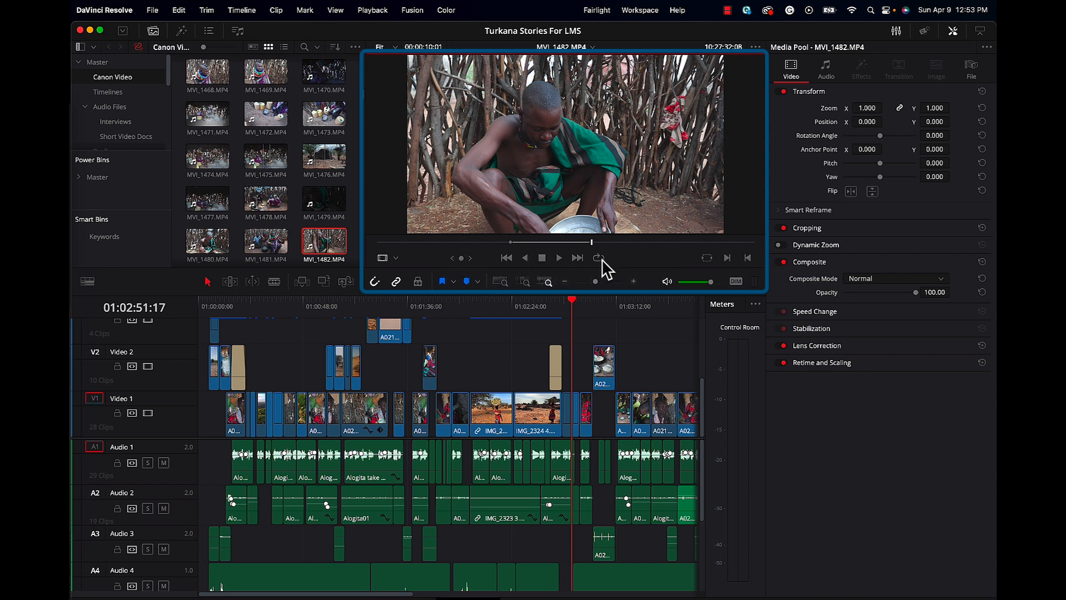
{"action": "key", "text": "super+minus"}
{"action": "left_click_drag", "start_coordinate": [525, 152], "coordinate": [550, 439]}
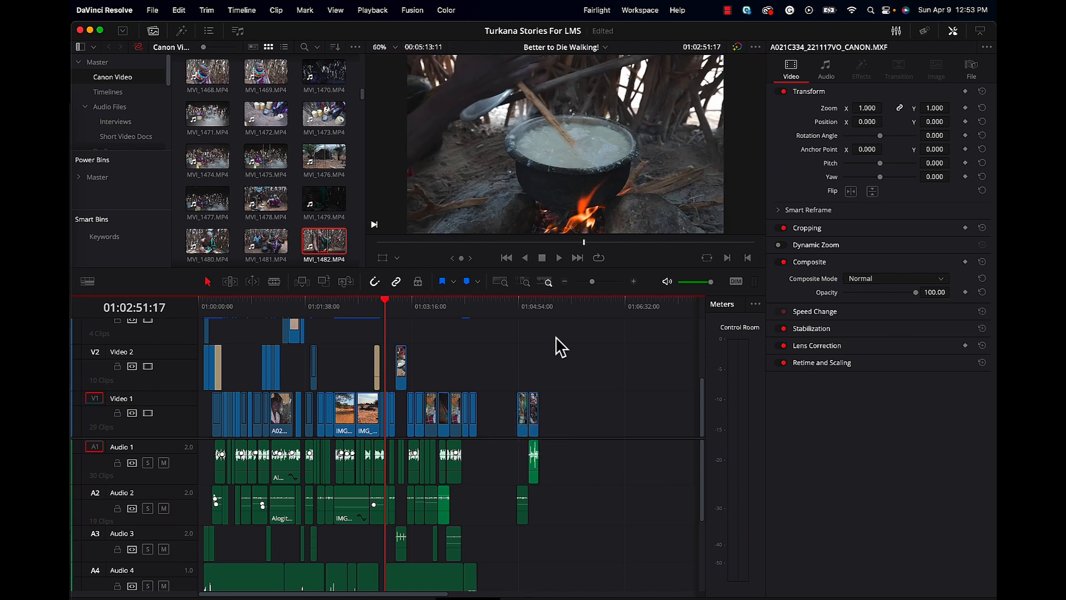
Select the A021C325 clip on Video 1 and review the timeline between 01:03:41:05 and 01:03:48:01
{"action": "left_click", "coordinate": [520, 323]}
{"action": "left_click", "coordinate": [446, 336]}
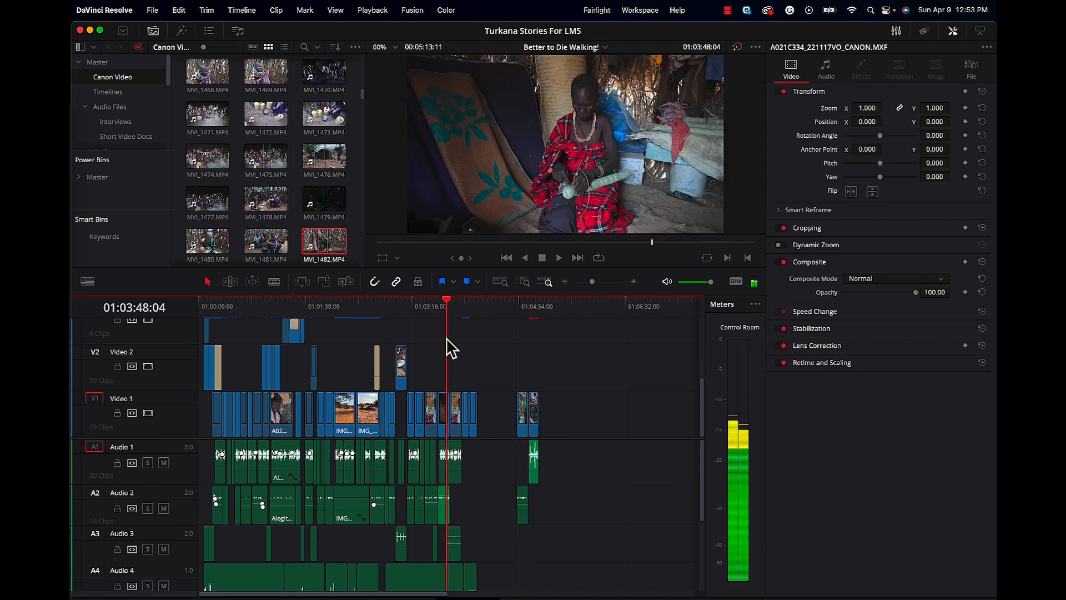
{"action": "left_click", "coordinate": [444, 416]}
{"action": "left_click_drag", "start_coordinate": [448, 312], "coordinate": [439, 311]}
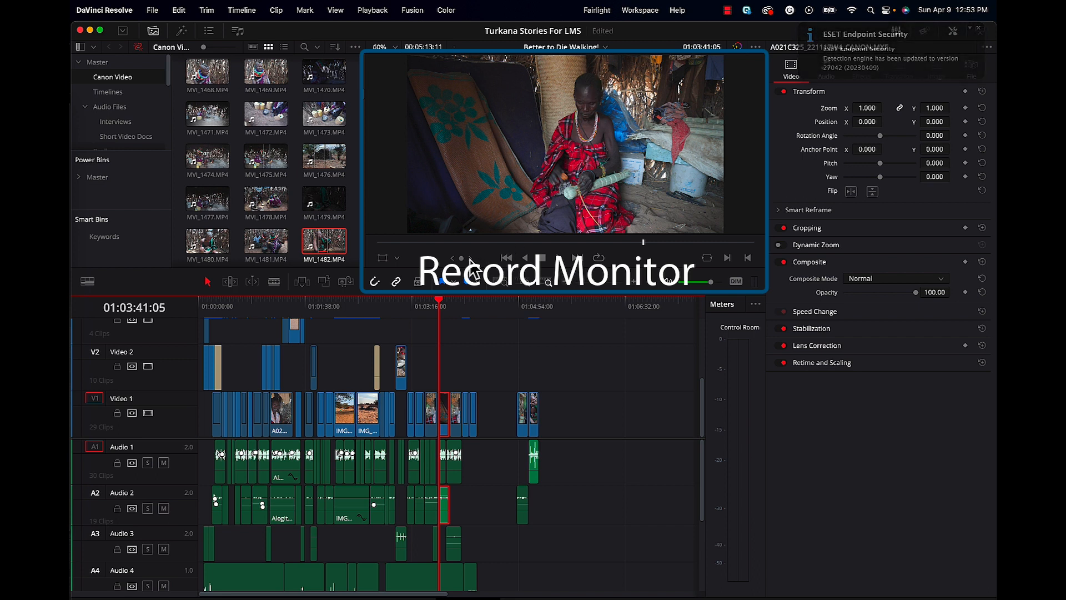
{"action": "mouse_move", "coordinate": [443, 298]}
{"action": "left_mouse_down"}
{"action": "mouse_move", "coordinate": [428, 303]}
{"action": "mouse_move", "coordinate": [446, 302]}
{"action": "left_mouse_up"}
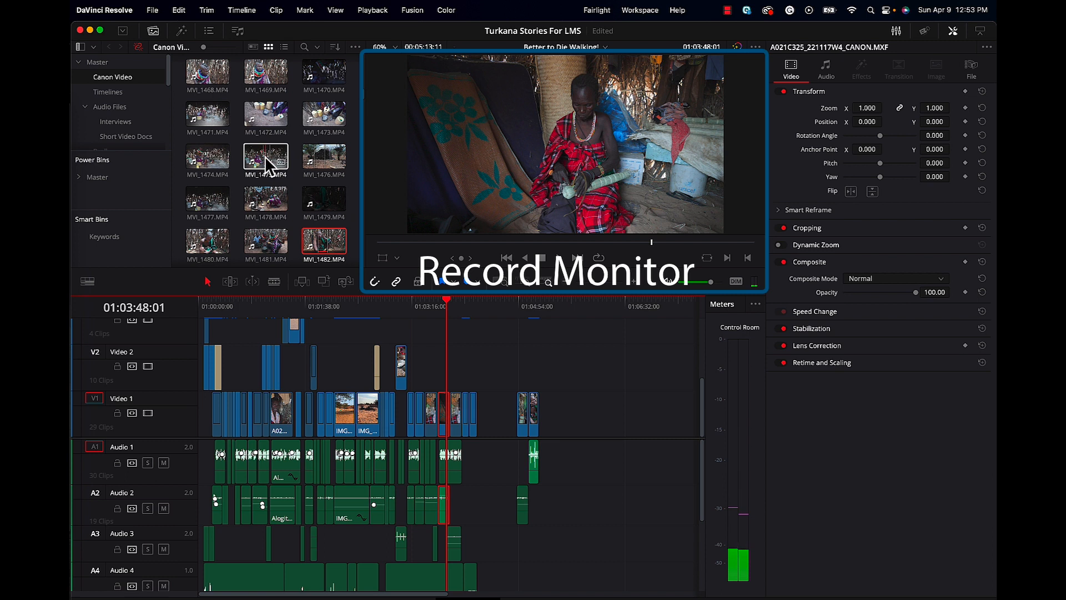
Open MVI_1478.MP4 from the Canon Video bin, and play the timeline around 01:03:34:13
{"action": "double_click", "coordinate": [260, 200]}
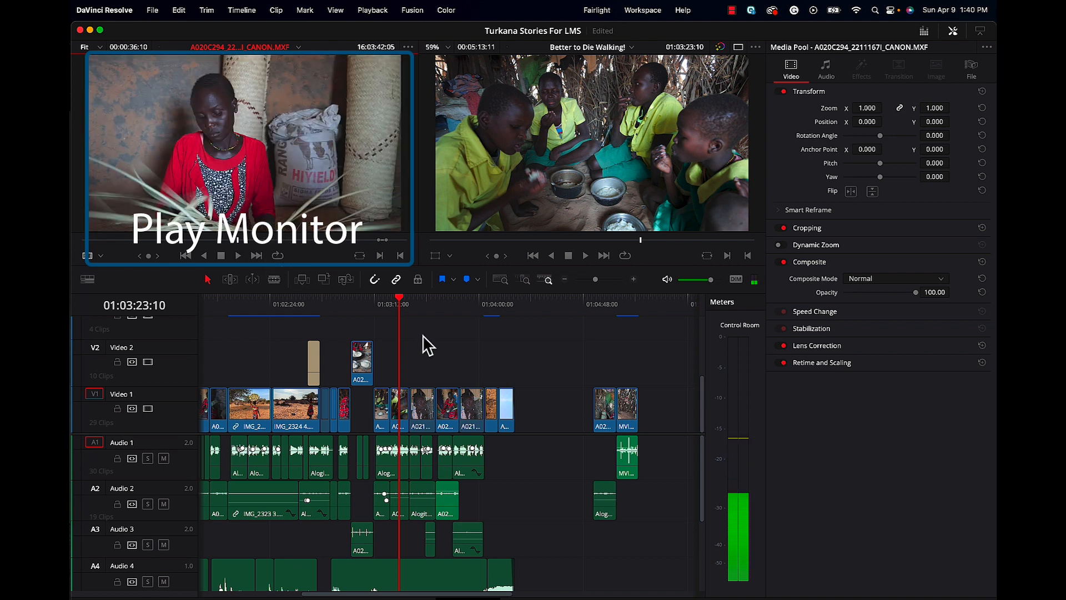
{"action": "left_click", "coordinate": [408, 305]}
{"action": "left_click", "coordinate": [425, 302]}
{"action": "mouse_move", "coordinate": [427, 302]}
{"action": "left_mouse_down"}
{"action": "mouse_move", "coordinate": [438, 306]}
{"action": "mouse_move", "coordinate": [419, 299]}
{"action": "mouse_move", "coordinate": [431, 298]}
{"action": "left_mouse_up"}
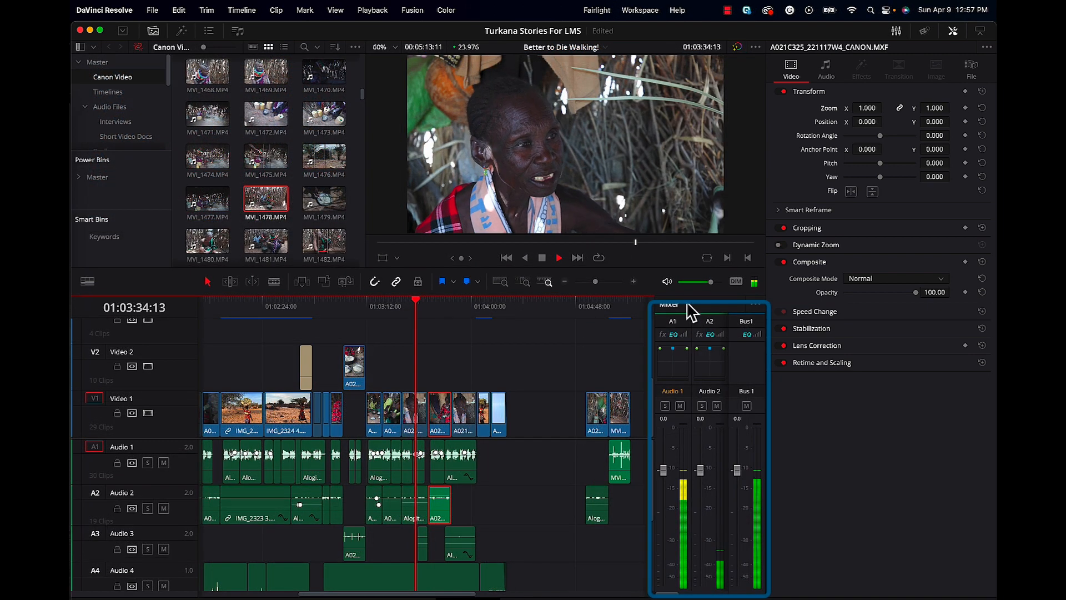
{"action": "key", "text": "space"}
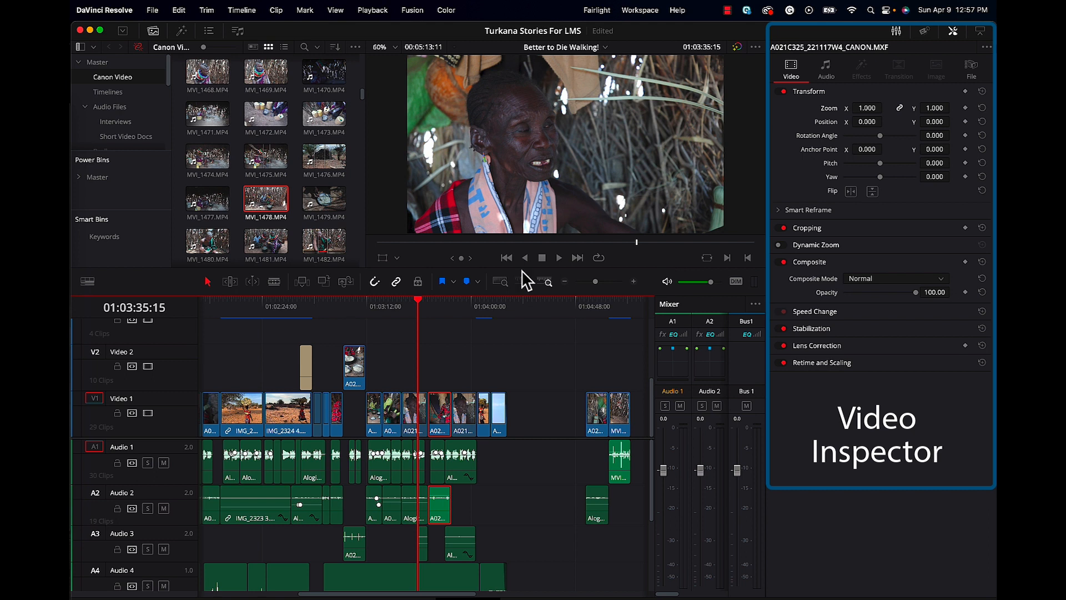
Reframe the A021C322 clip on Video 1 with a zoom of 1.170, position X -63 and position Y 16
{"action": "left_click", "coordinate": [401, 301]}
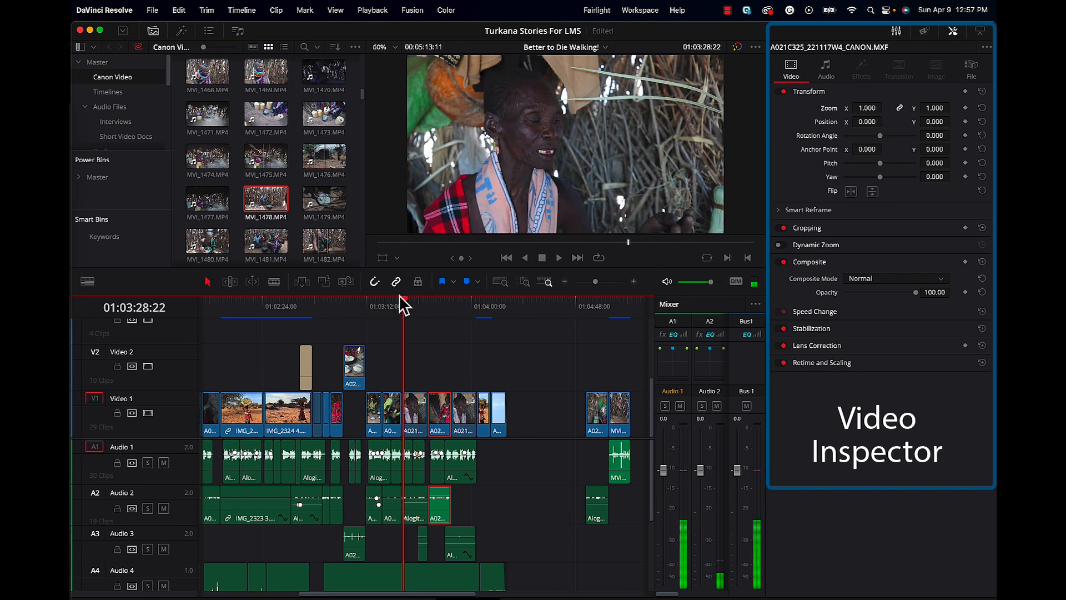
{"action": "left_click", "coordinate": [411, 407]}
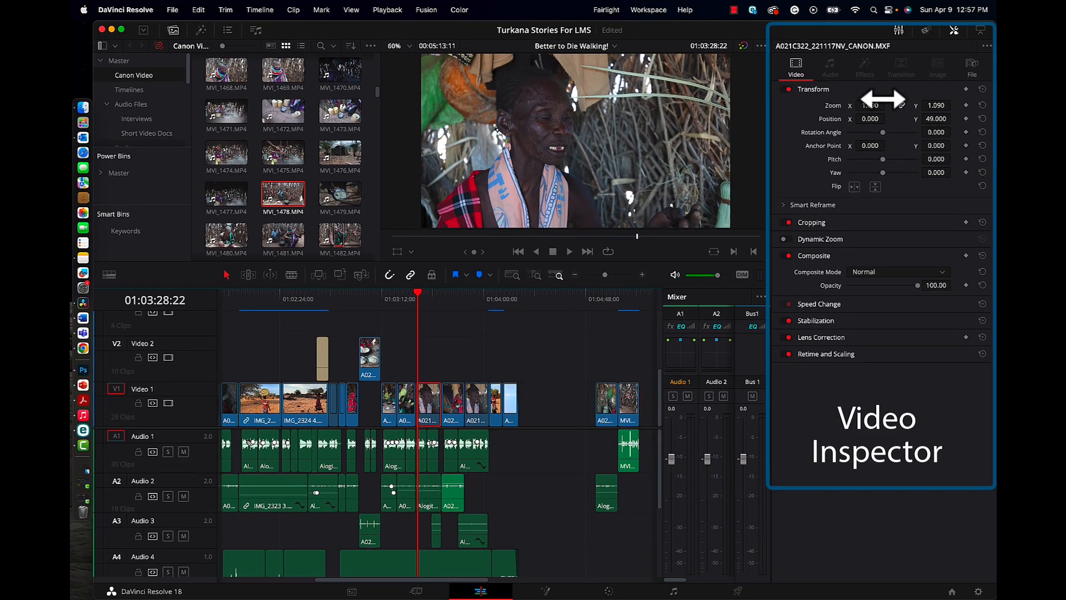
{"action": "key", "text": "space"}
{"action": "key", "text": "space"}
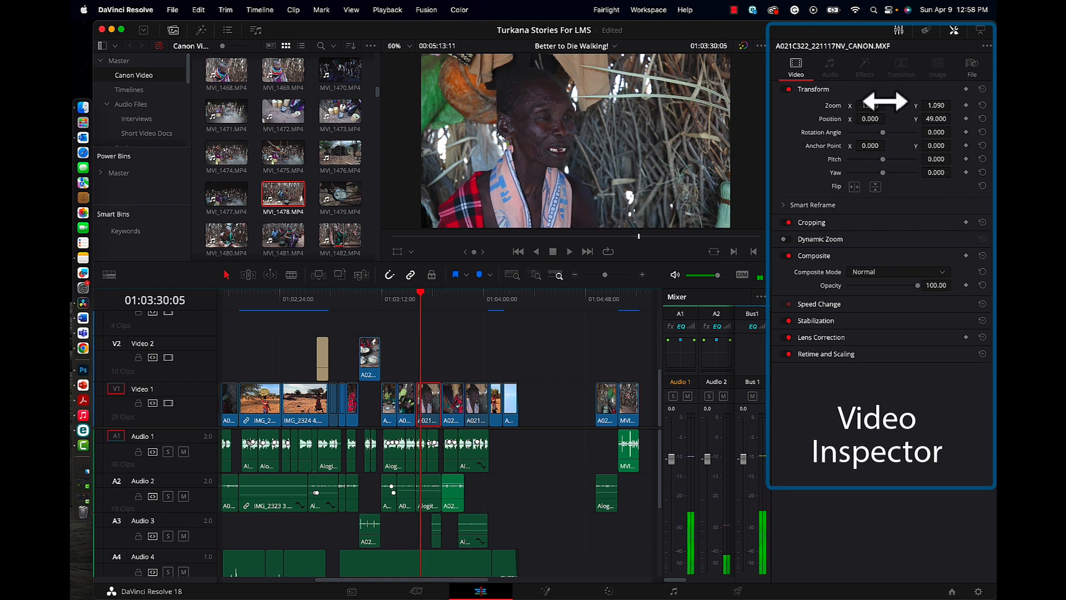
{"action": "left_click_drag", "start_coordinate": [885, 100], "coordinate": [856, 169]}
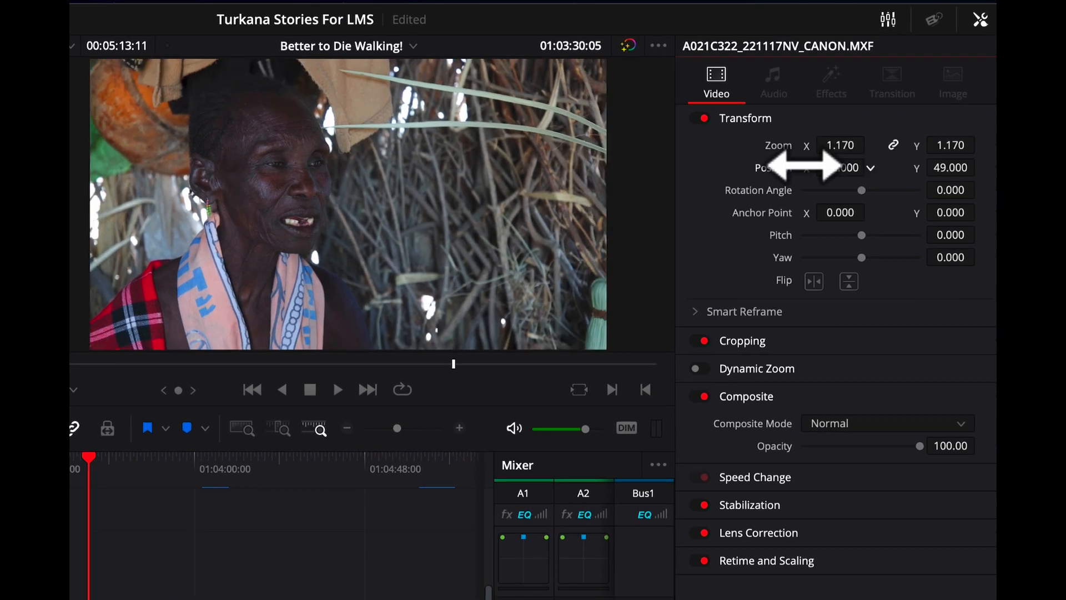
{"action": "mouse_move", "coordinate": [964, 160]}
{"action": "left_mouse_down"}
{"action": "mouse_move", "coordinate": [977, 160]}
{"action": "mouse_move", "coordinate": [911, 161]}
{"action": "mouse_move", "coordinate": [975, 162]}
{"action": "left_mouse_up"}
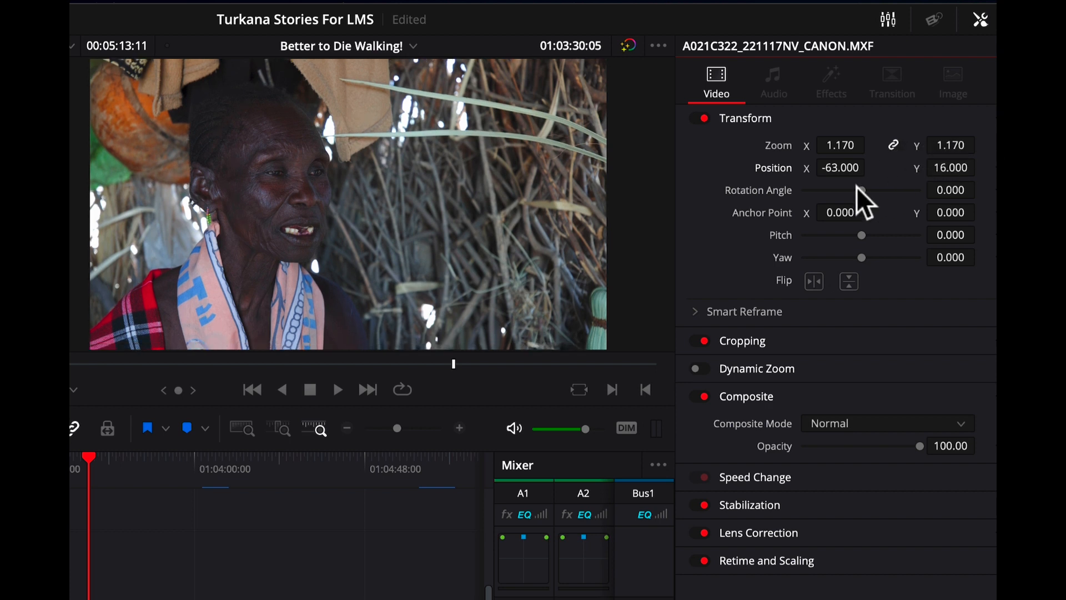
Set the A021C322 clip's rotation angle to 2.750 and pitch to 0.011, and enable Dynamic Zoom with its settings expanded
{"action": "mouse_move", "coordinate": [857, 186]}
{"action": "left_mouse_down"}
{"action": "mouse_move", "coordinate": [870, 188]}
{"action": "mouse_move", "coordinate": [859, 189]}
{"action": "left_mouse_up"}
{"action": "left_click_drag", "start_coordinate": [862, 234], "coordinate": [861, 239]}
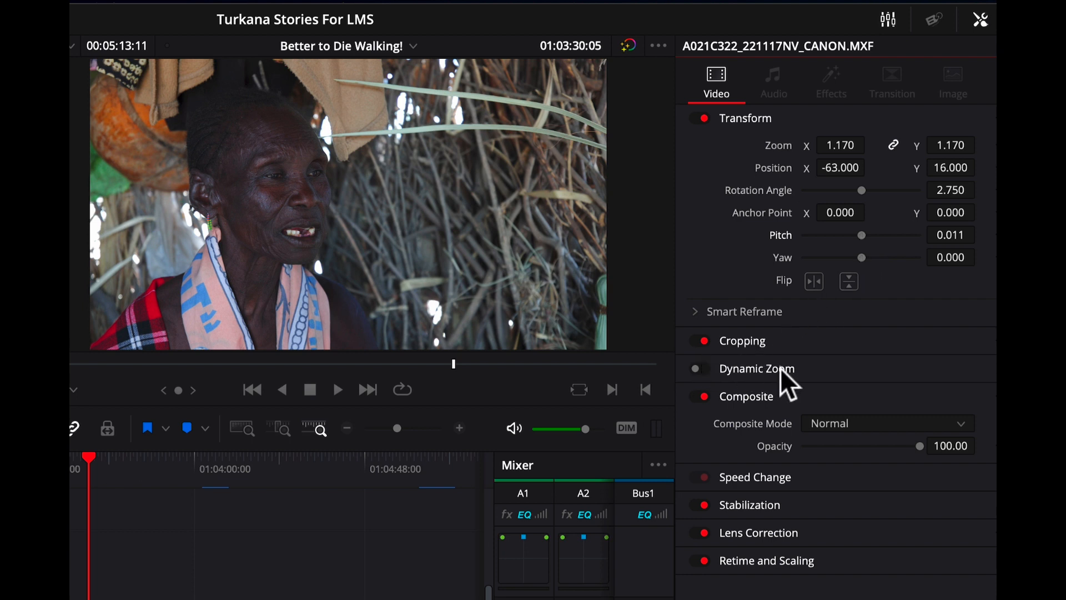
{"action": "left_click", "coordinate": [705, 368]}
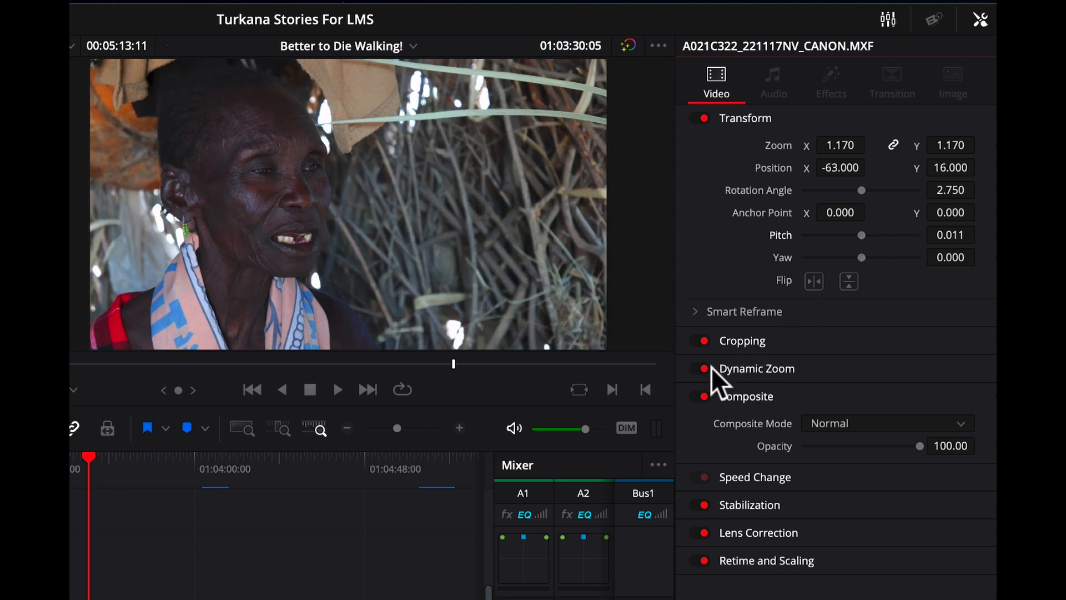
{"action": "left_click", "coordinate": [713, 369]}
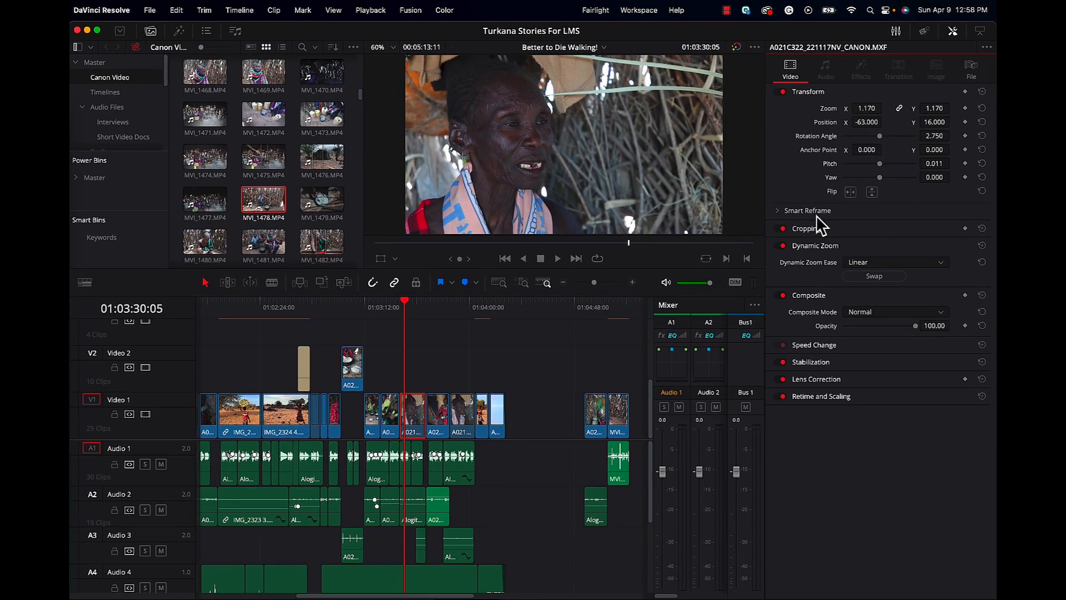
Move the playhead to 01:03:23:10 and select the clip under it on Video 1
{"action": "left_click_drag", "start_coordinate": [403, 304], "coordinate": [388, 311]}
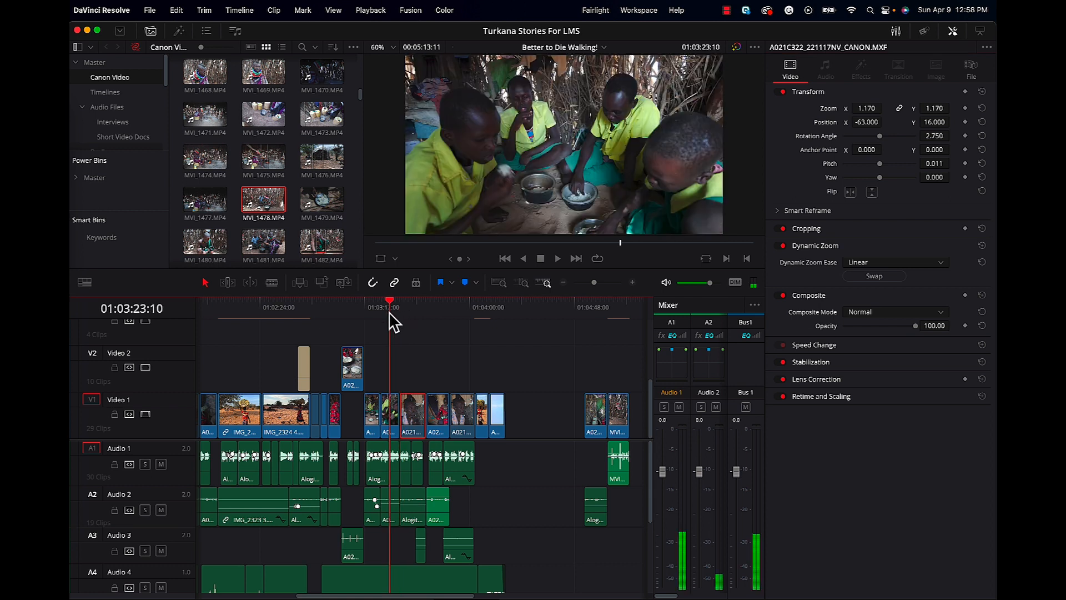
{"action": "left_click", "coordinate": [392, 413]}
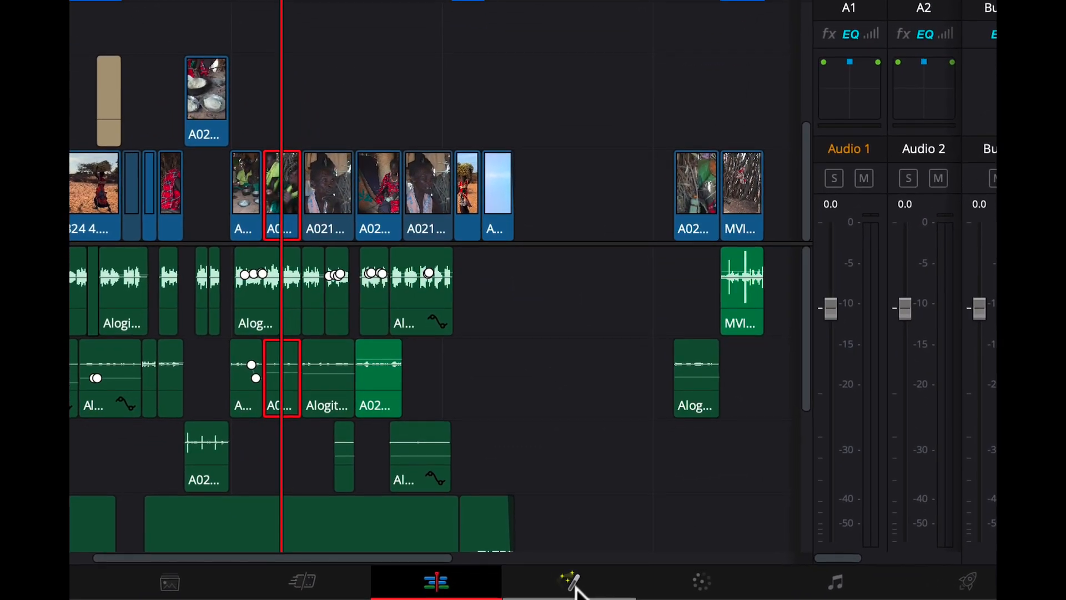
On the Color page, raise the master Gain of clip 10 to 1.07 with the primary color wheels
{"action": "left_click", "coordinate": [572, 583]}
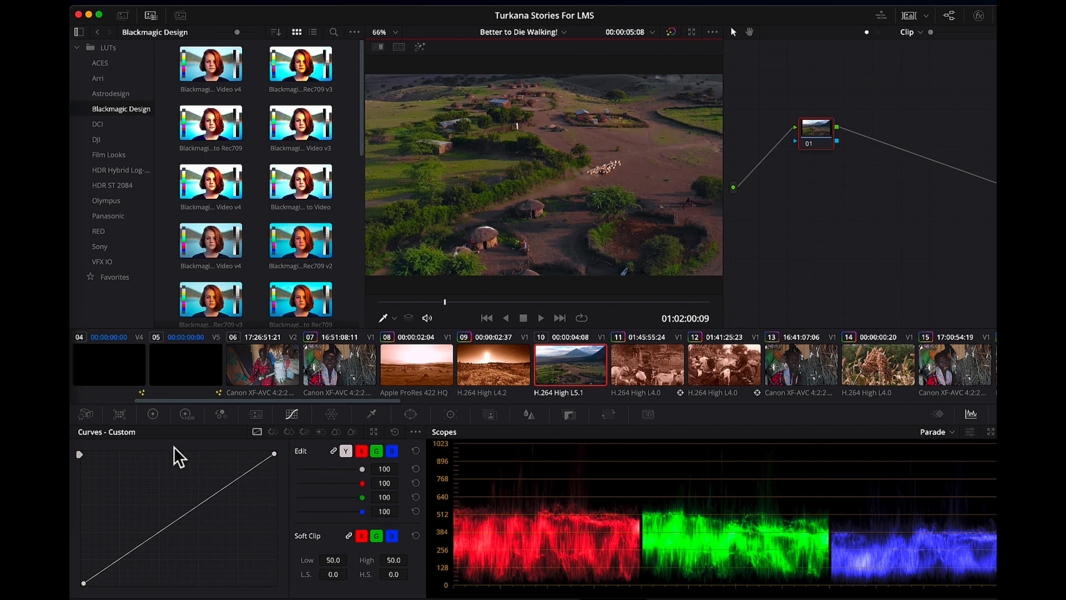
{"action": "left_click", "coordinate": [155, 416]}
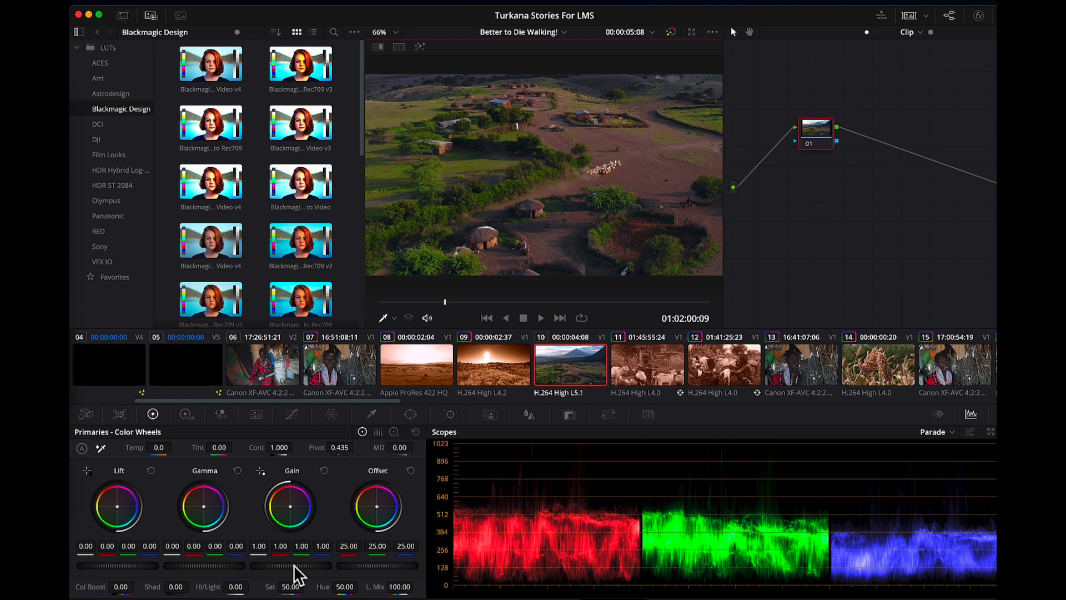
{"action": "left_click_drag", "start_coordinate": [294, 574], "coordinate": [328, 569]}
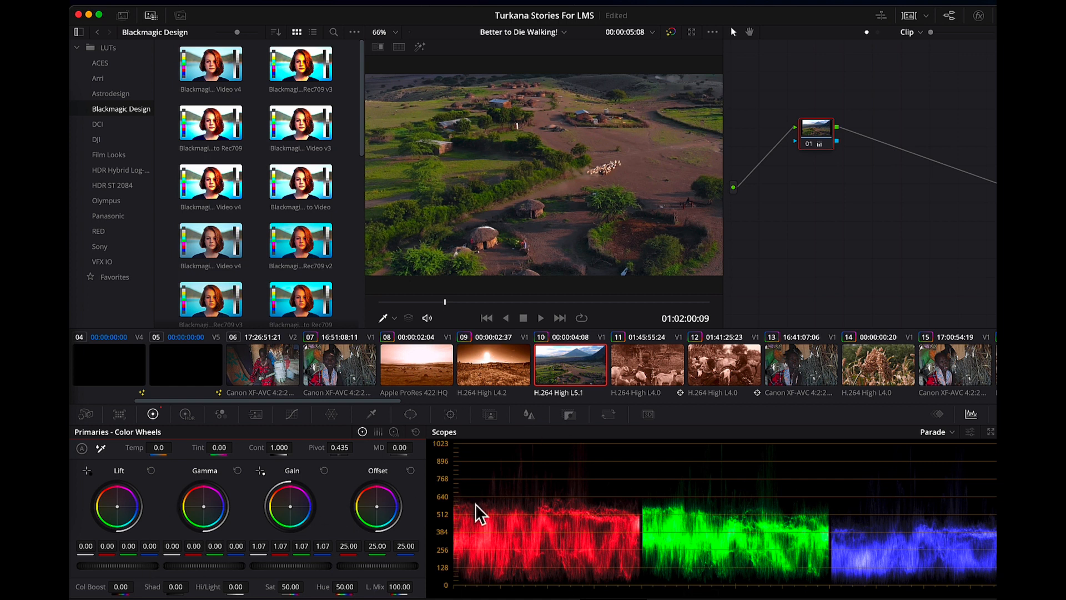
View the audio tracks and mixer on the Fairlight page, and switch to the Deliver page
{"action": "left_click", "coordinate": [694, 596]}
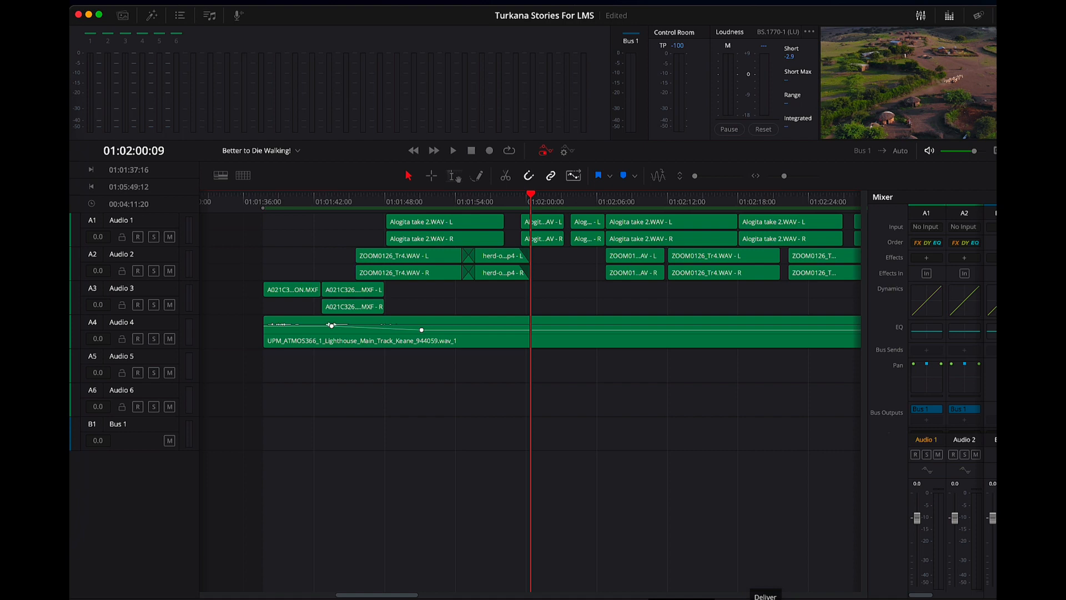
{"action": "left_click", "coordinate": [765, 598]}
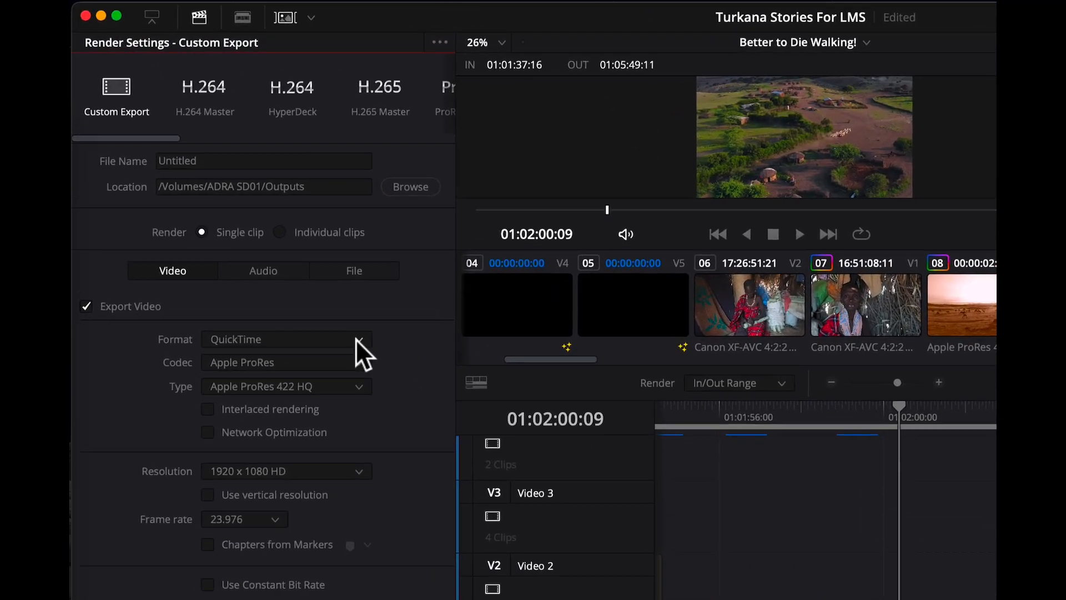
Browse the available video formats for the custom export, keeping QuickTime
{"action": "left_click", "coordinate": [356, 337]}
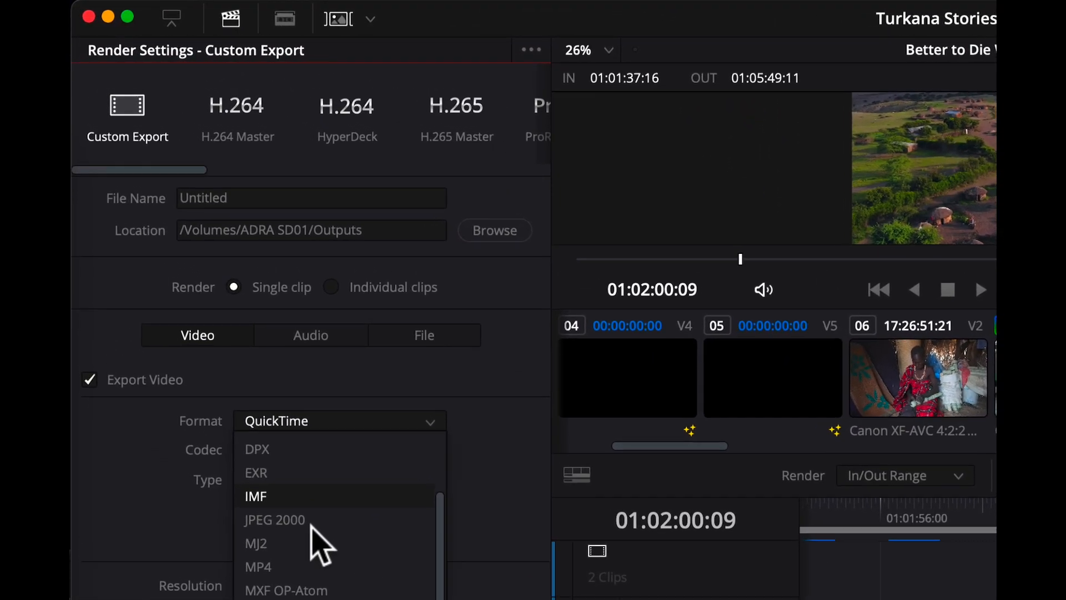
{"action": "scroll", "coordinate": [320, 550], "scroll_direction": "up", "scroll_amount": 3}
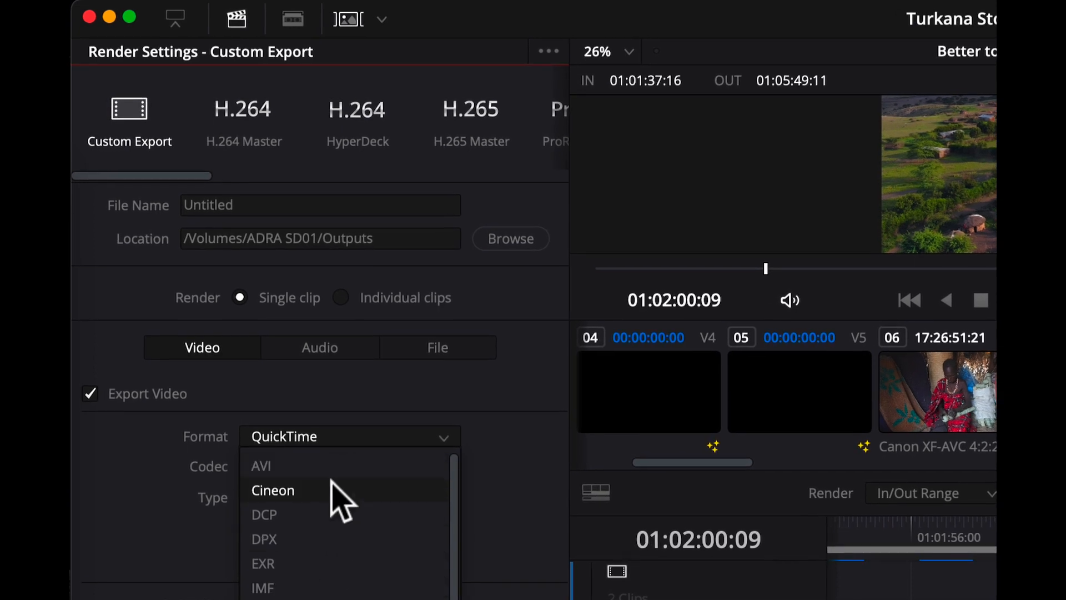
{"action": "scroll", "coordinate": [345, 527], "scroll_direction": "down", "scroll_amount": 3}
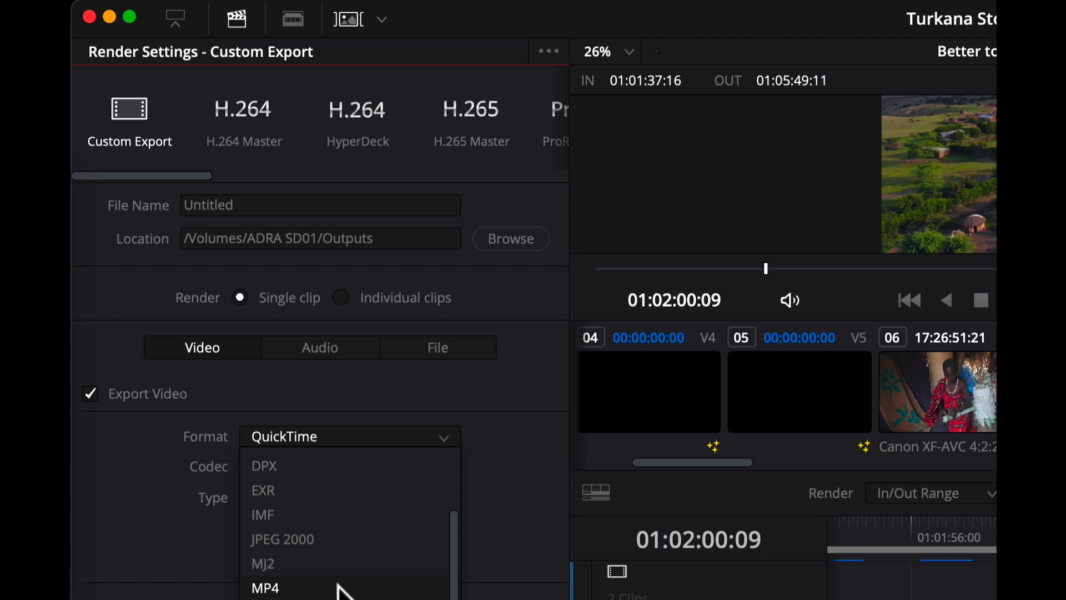
{"action": "scroll", "coordinate": [333, 497], "scroll_direction": "up", "scroll_amount": 3}
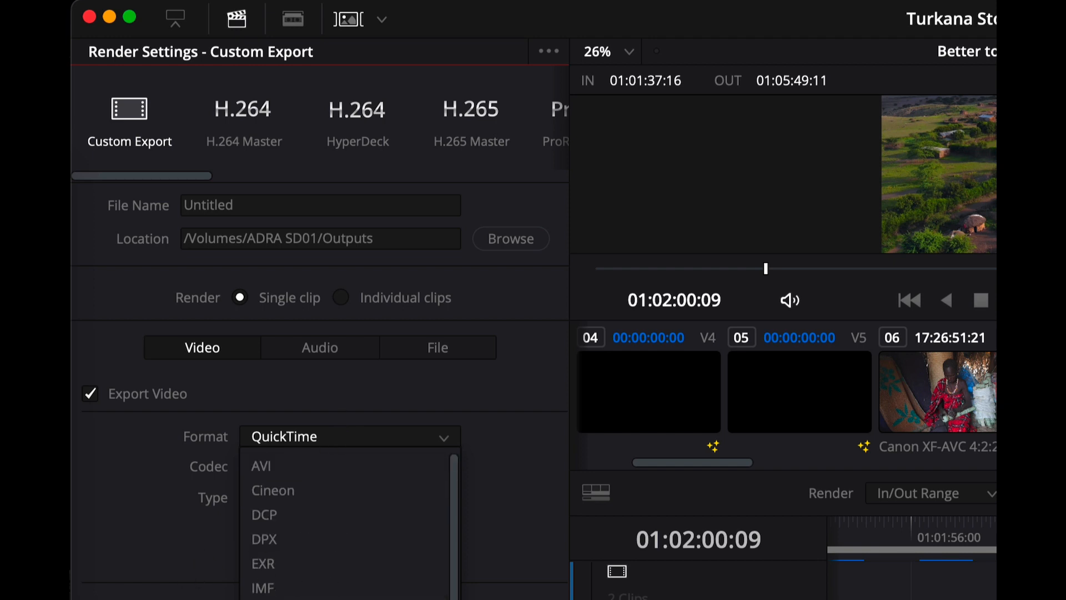
{"action": "left_click", "coordinate": [347, 442]}
Set the QuickTime export's codec to H.264 and its quality to a restricted data rate
{"action": "left_click", "coordinate": [444, 468]}
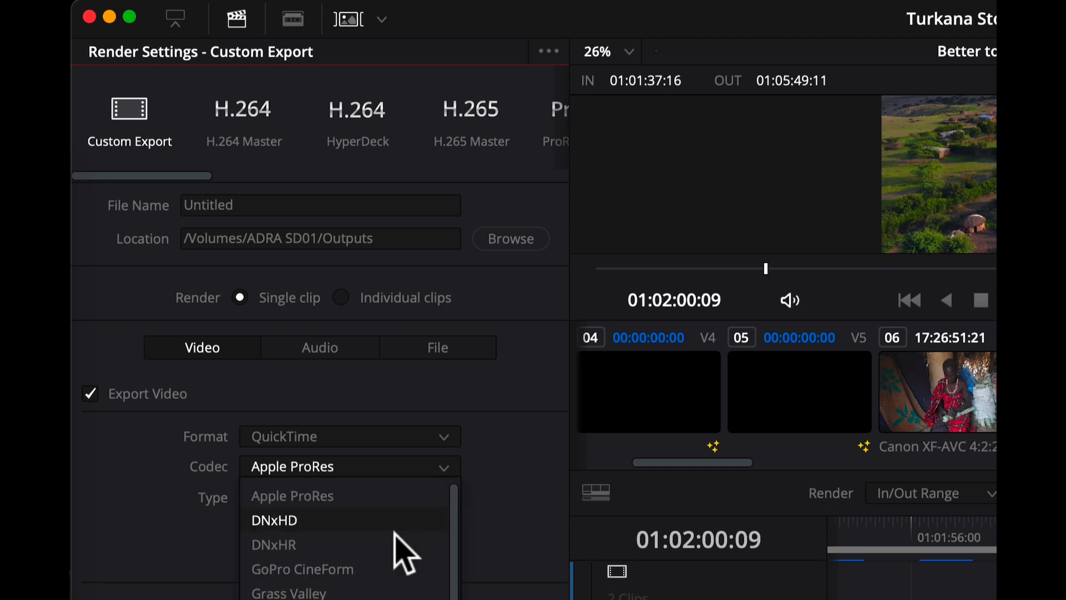
{"action": "scroll", "coordinate": [361, 572], "scroll_direction": "down", "scroll_amount": 1}
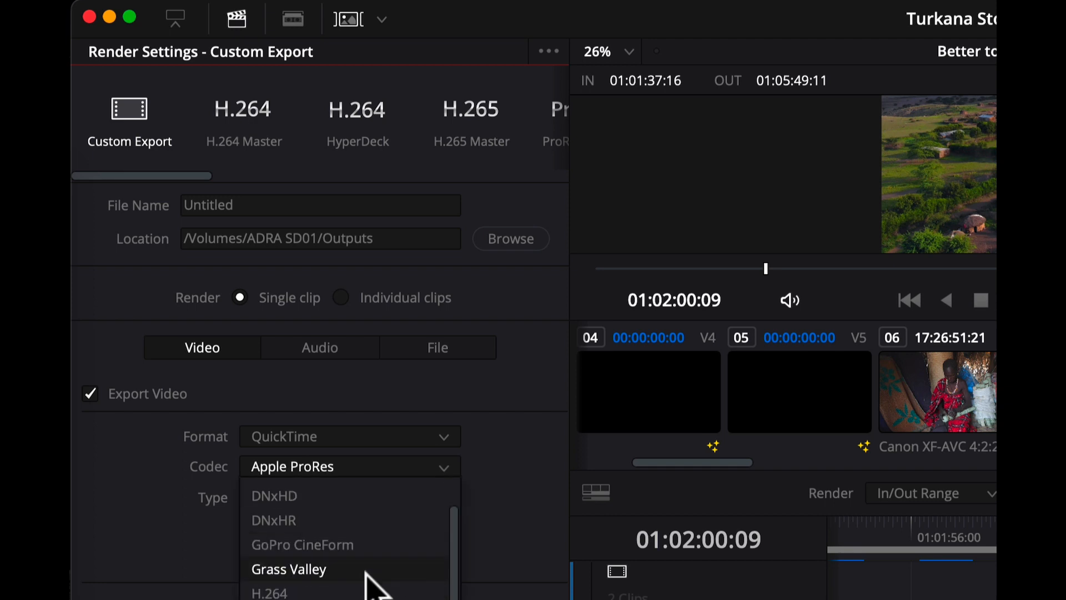
{"action": "scroll", "coordinate": [378, 577], "scroll_direction": "up", "scroll_amount": 1}
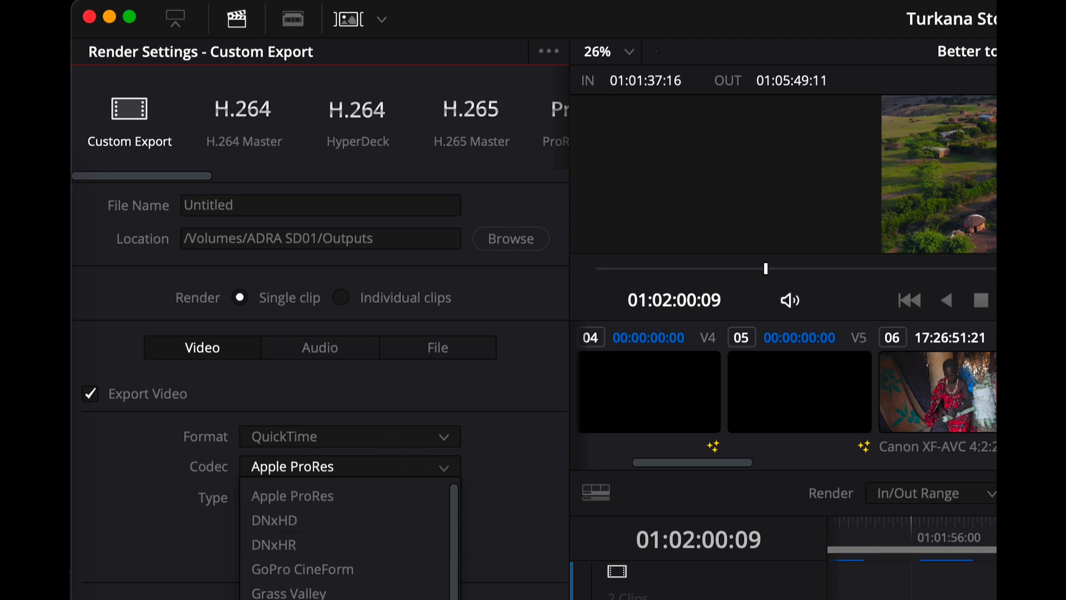
{"action": "left_click", "coordinate": [267, 599]}
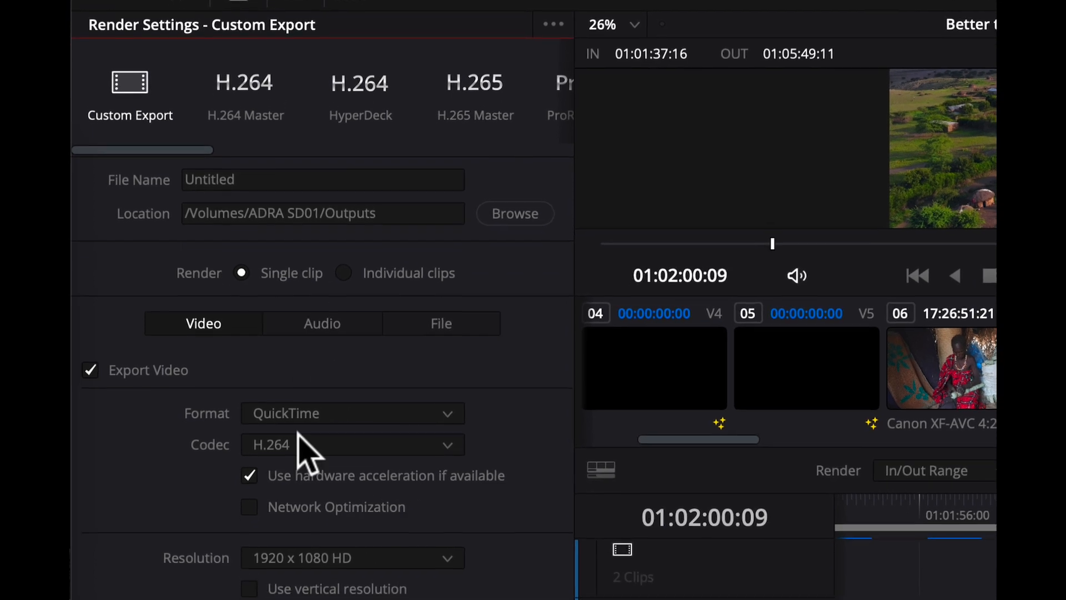
{"action": "left_click", "coordinate": [259, 583]}
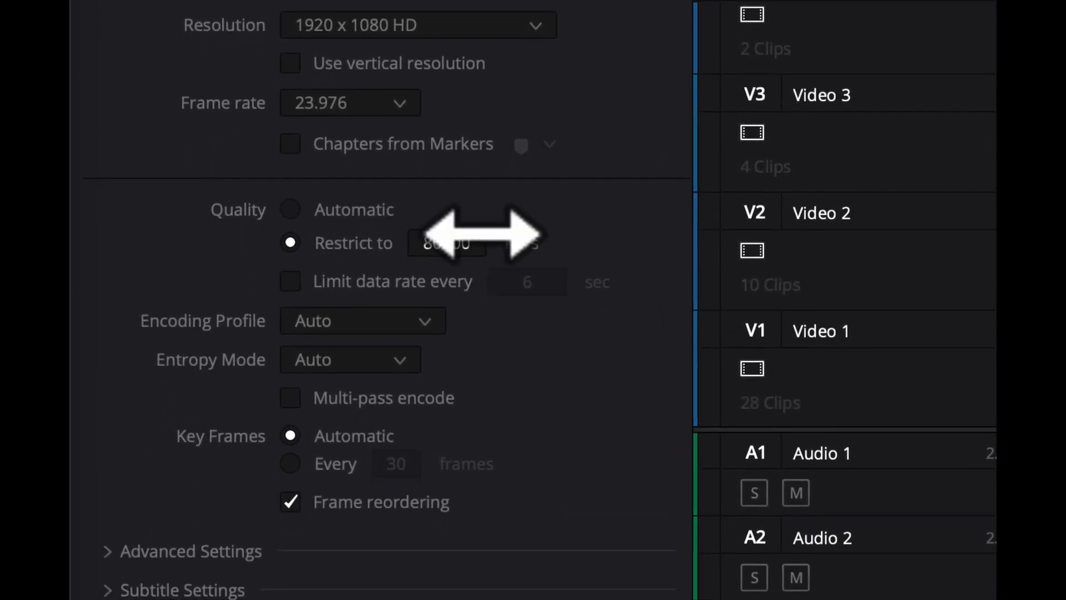